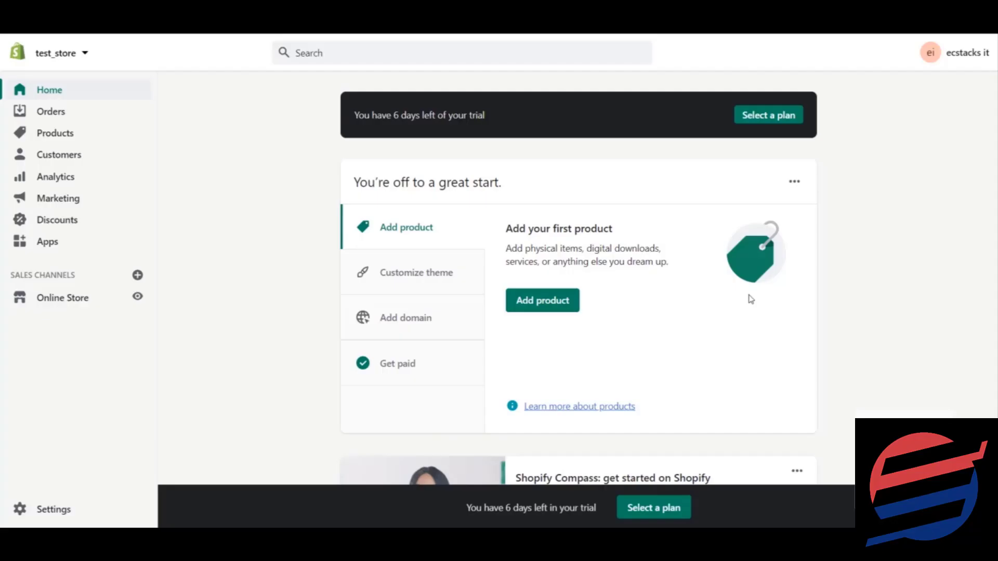
- Open the Products page from the Shopify admin sidebar
left_click(85, 145)
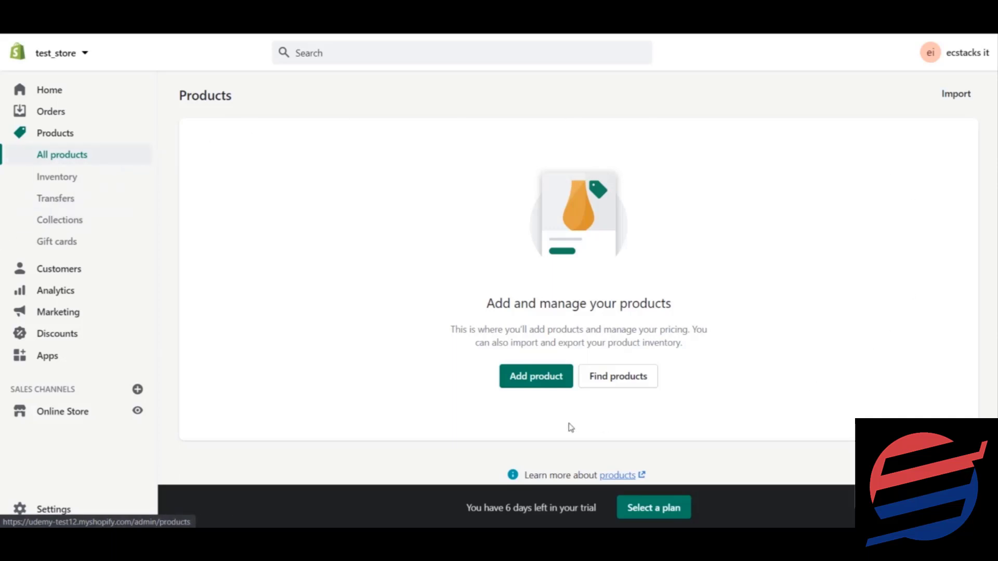
- Start a new product with the Add product button
left_click(541, 374)
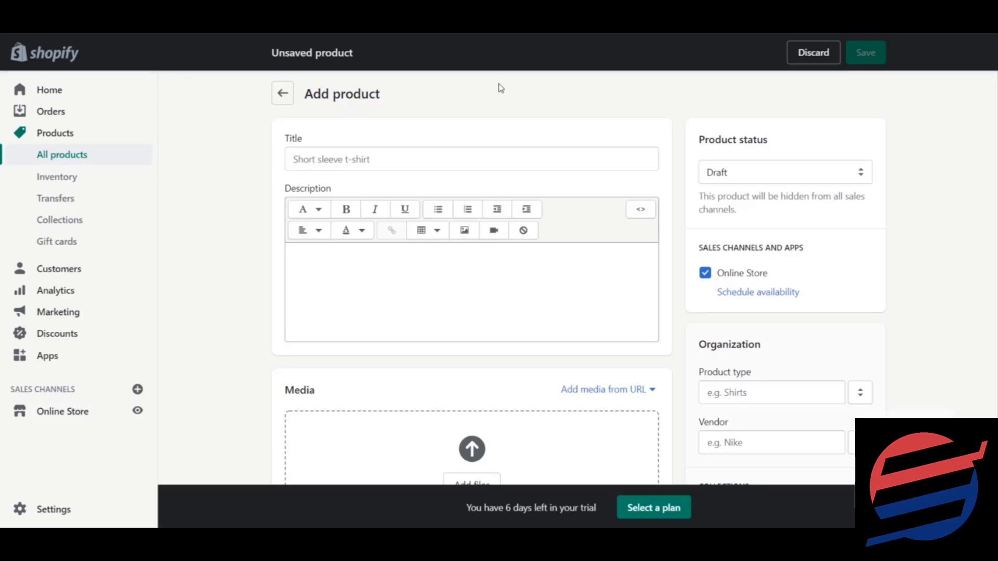
- Title the product 'Whale Toy' and place the cursor in the Description box
left_click(485, 167)
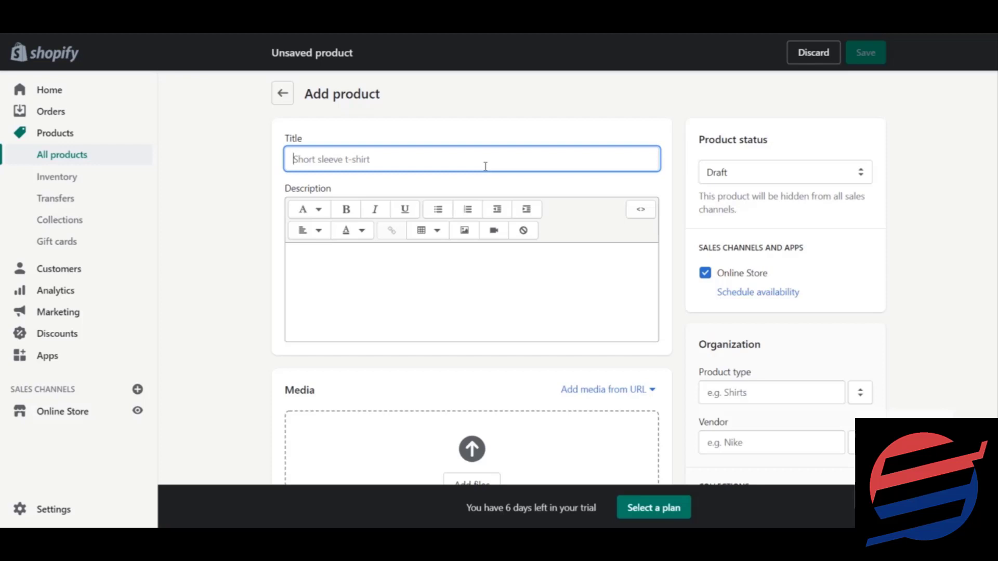
type("Whale T")
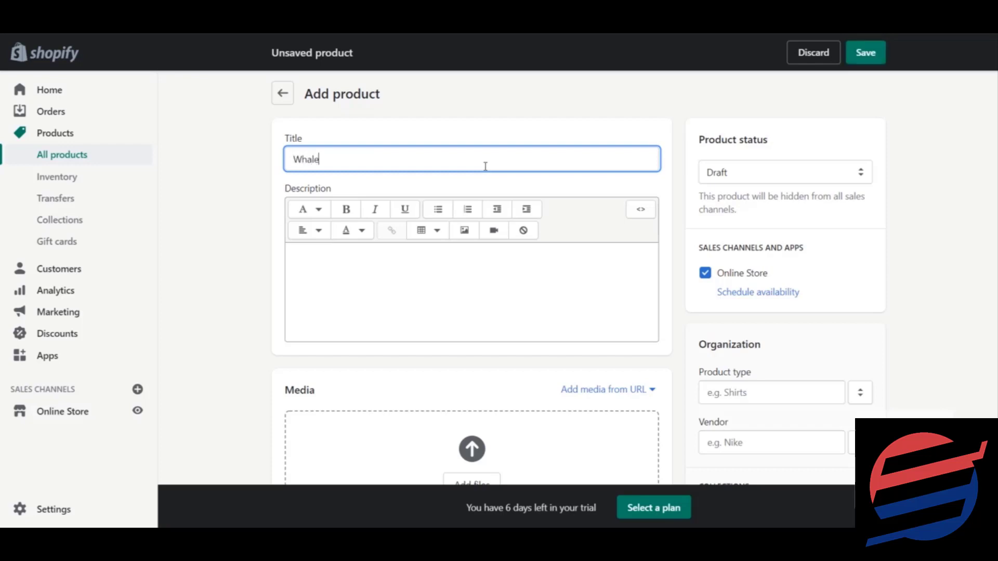
type("oy")
left_click(477, 264)
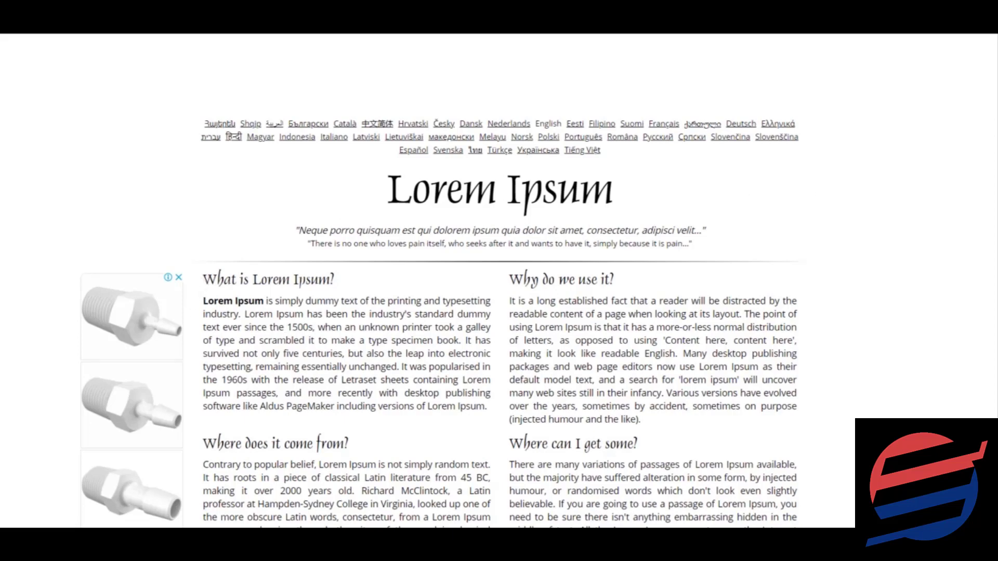
- Copy the Lorem Ipsum text from 'What is Lorem Ipsum?' through 'Where does it come from?'
scroll(499, 281, "down", 2)
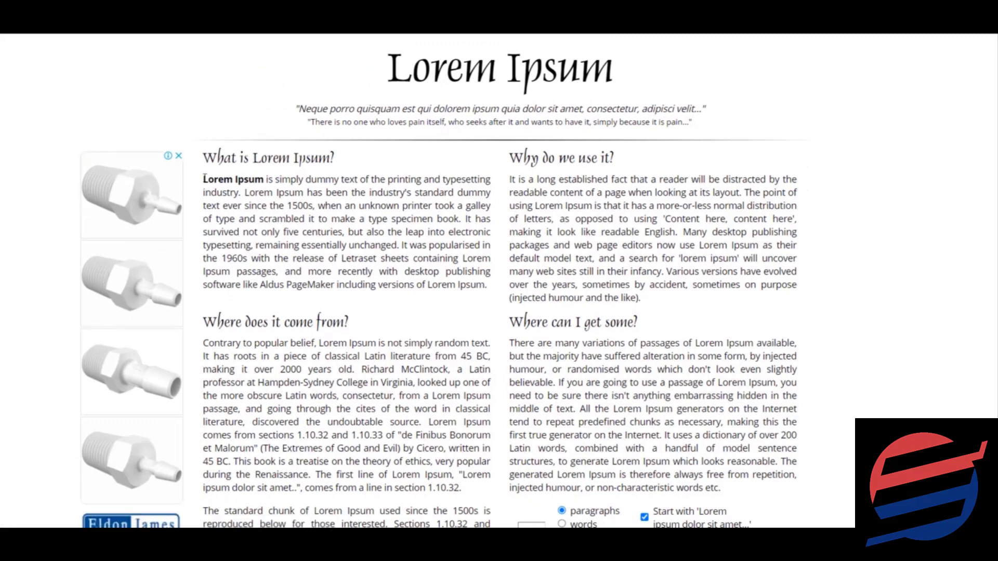
left_click_drag(204, 178, 489, 287)
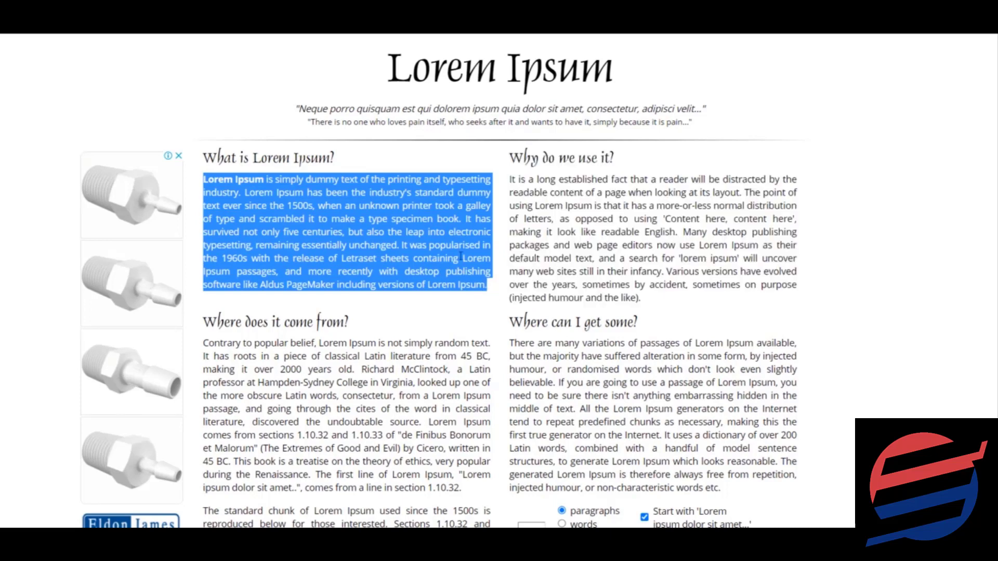
left_click_drag(206, 155, 374, 274)
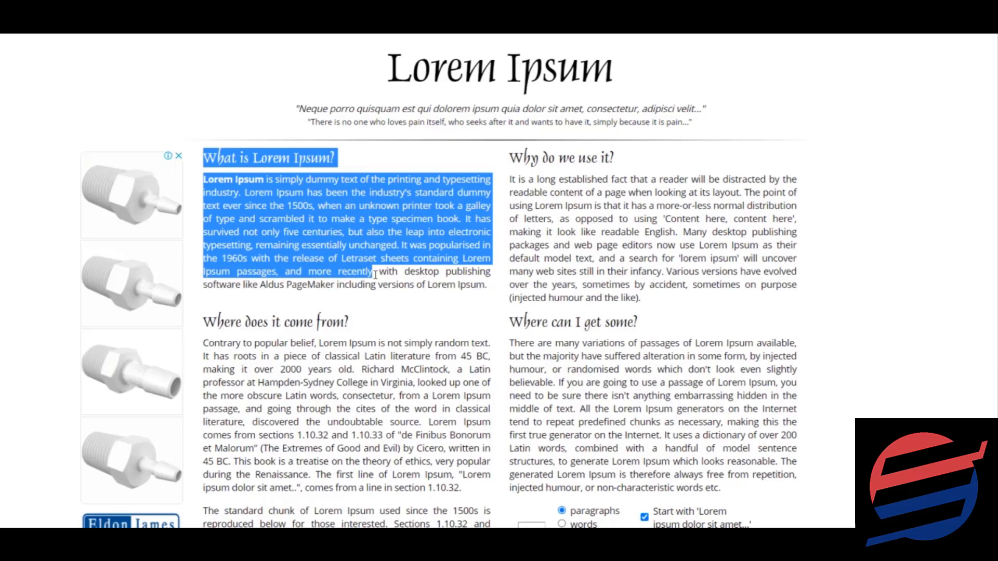
left_click(168, 183)
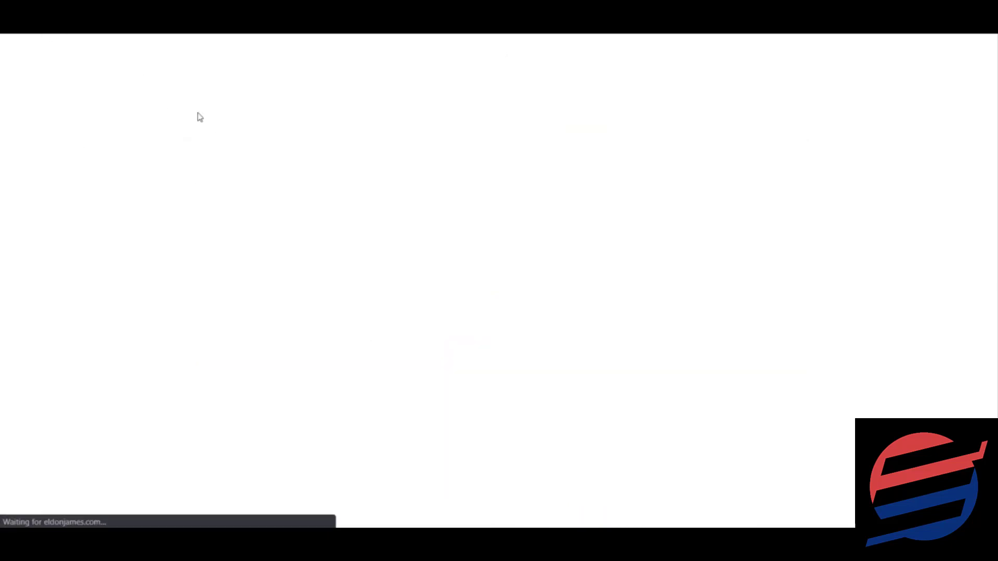
left_click_drag(207, 155, 462, 489)
right_click(419, 387)
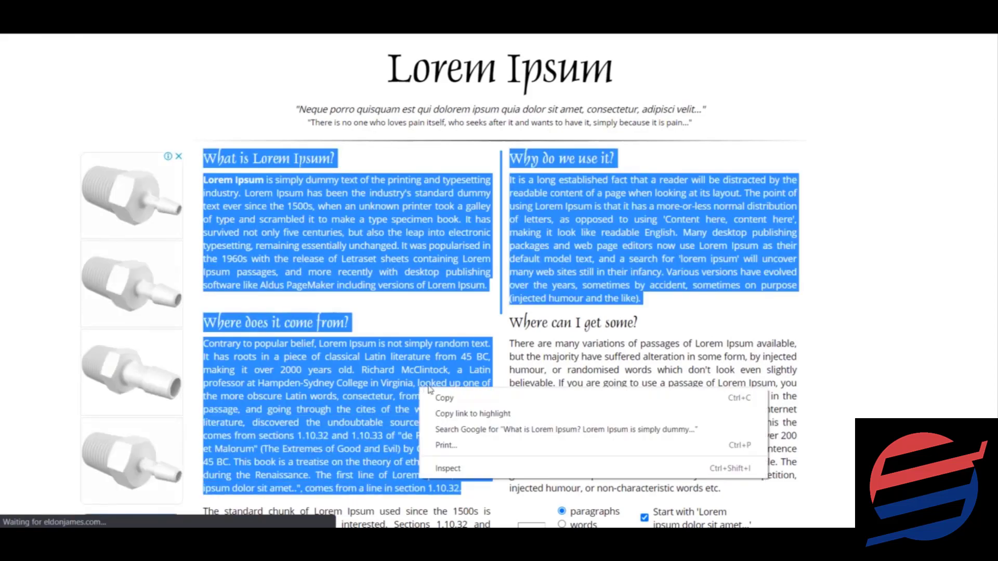
left_click(440, 396)
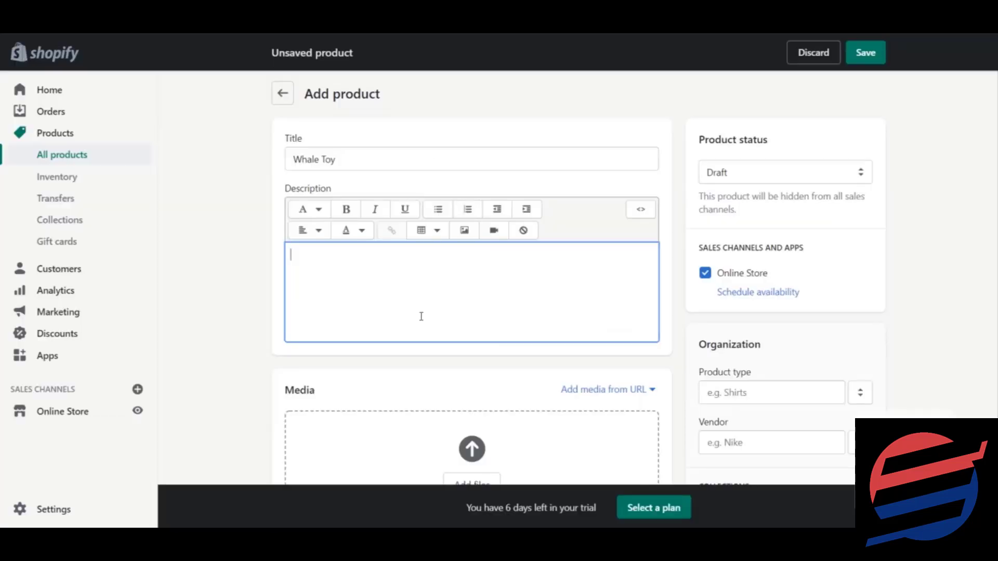
- Paste the copied Lorem Ipsum sections into the Whale Toy description and review them
key("ctrl+v")
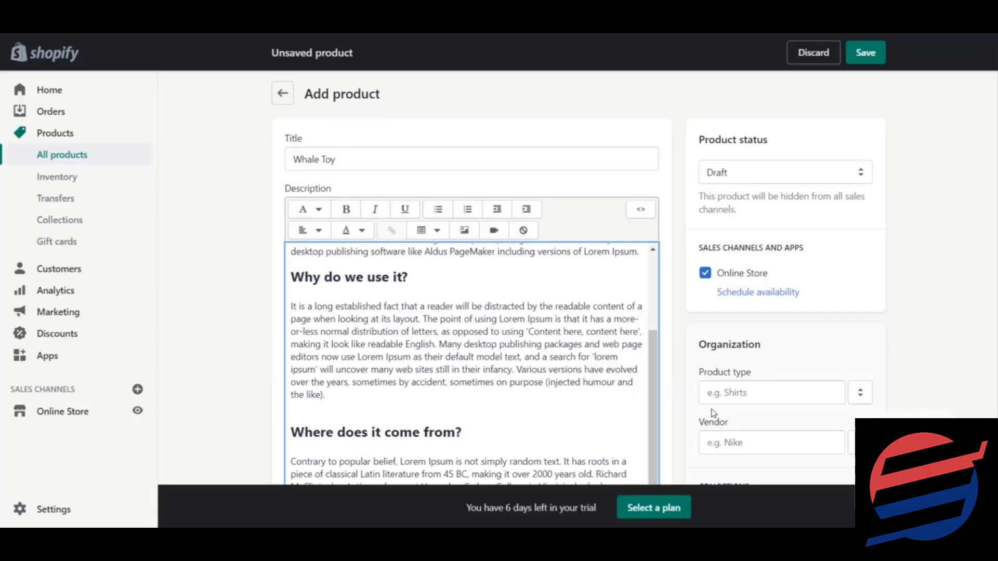
scroll(652, 163, "down", 5)
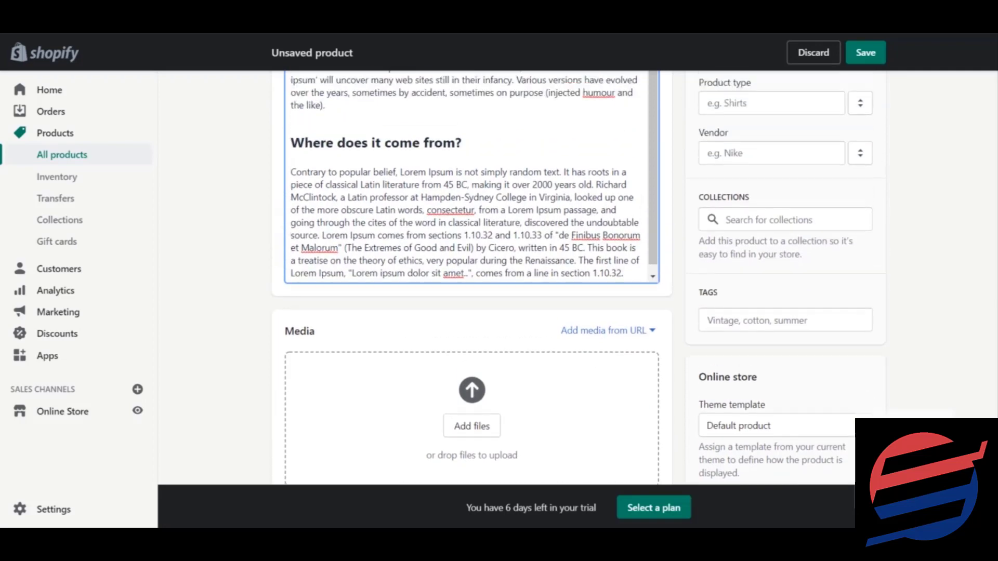
scroll(651, 159, "up", 2)
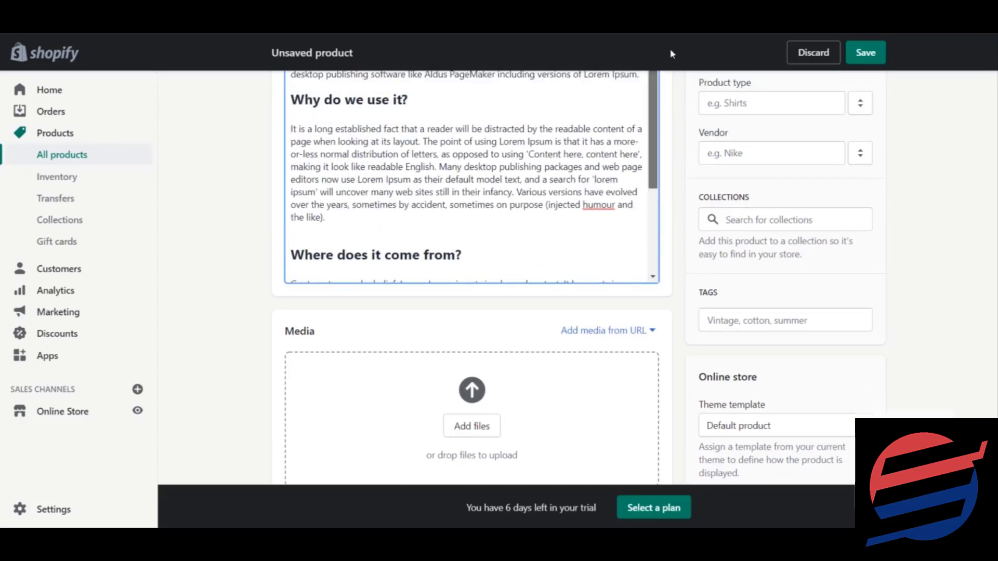
scroll(472, 208, "up", 5)
scroll(472, 208, "down", 1)
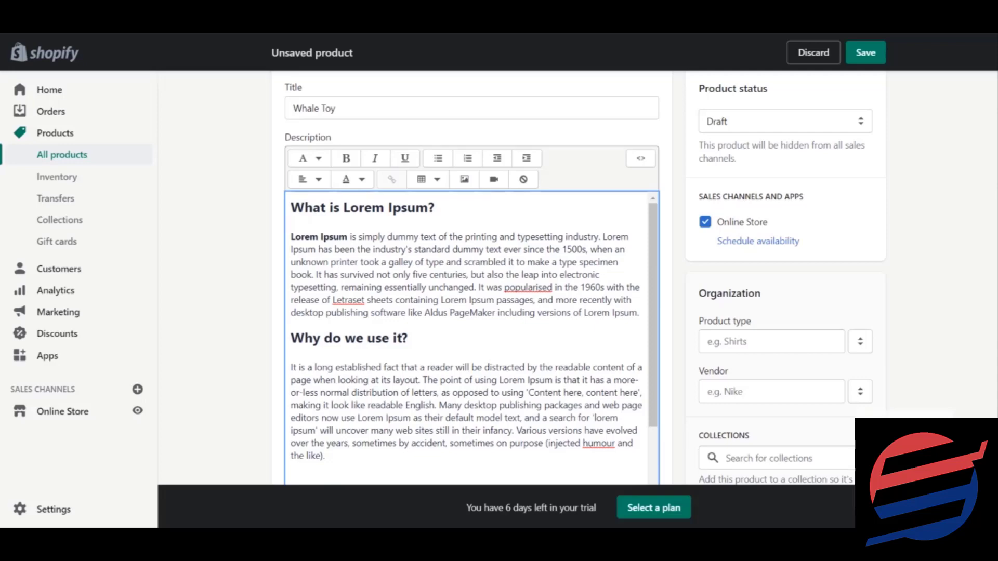
- Colour the 'What is Lorem Ipsum?' heading cyan (#1FE5CE)
left_click(445, 212)
left_click_drag(446, 211, 292, 203)
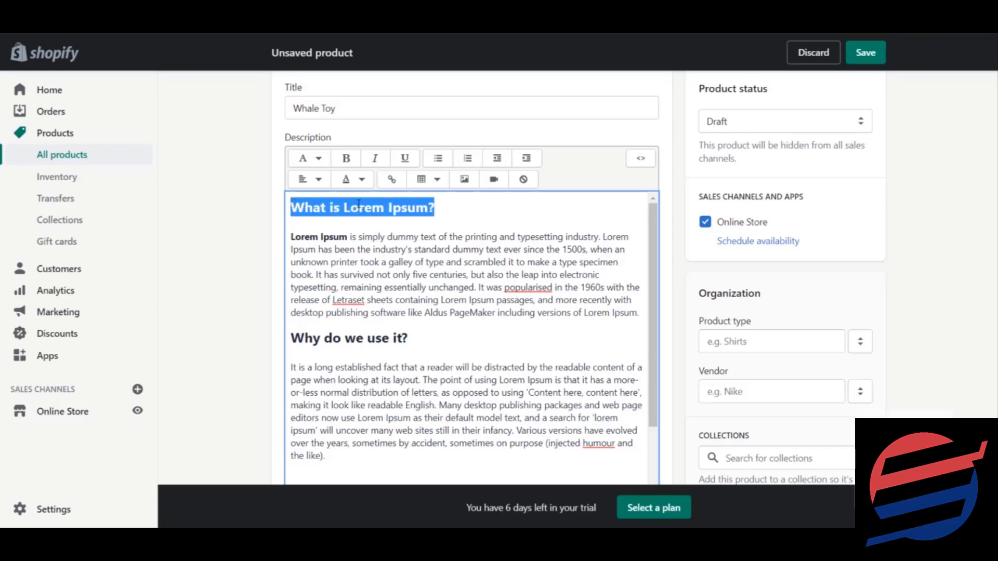
left_click(356, 183)
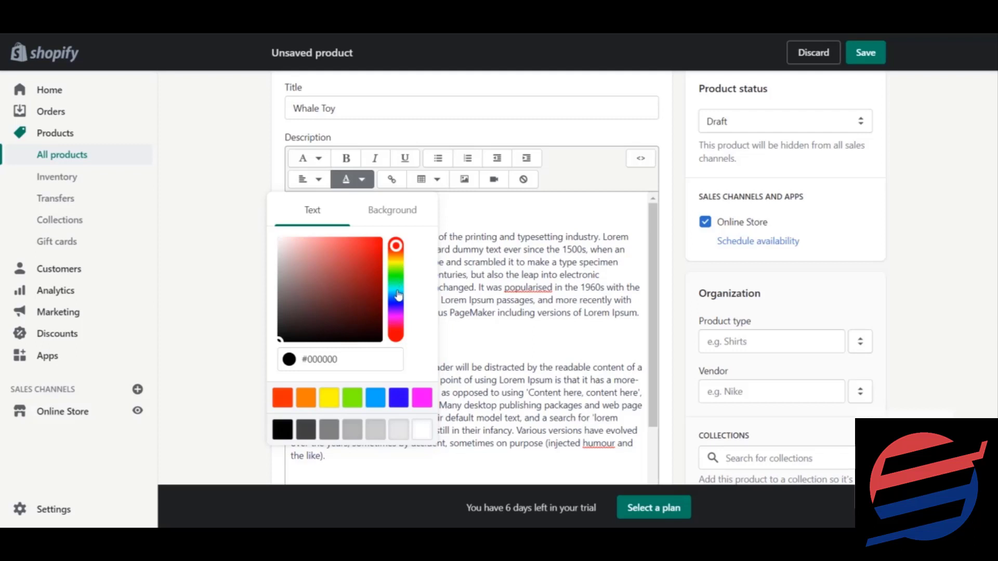
left_click(397, 289)
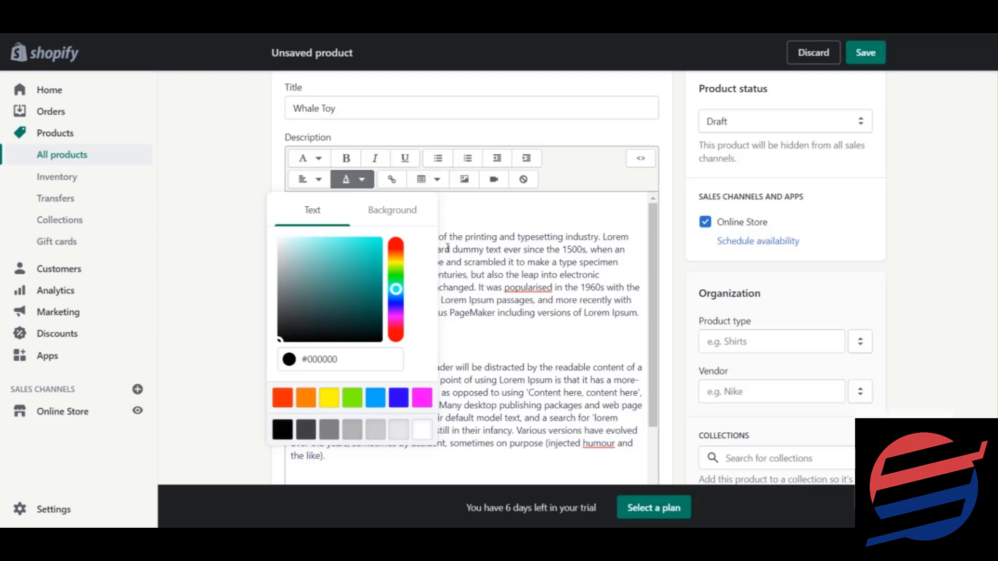
left_click_drag(346, 260, 368, 249)
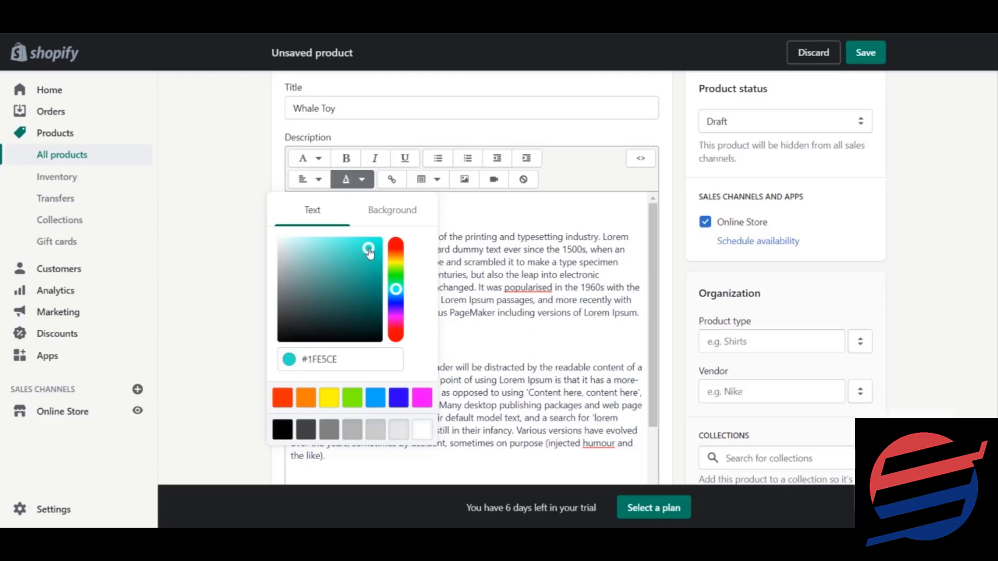
left_click(501, 216)
- Select the 'Why do we use it?' heading for recolouring
left_click_drag(419, 337, 295, 335)
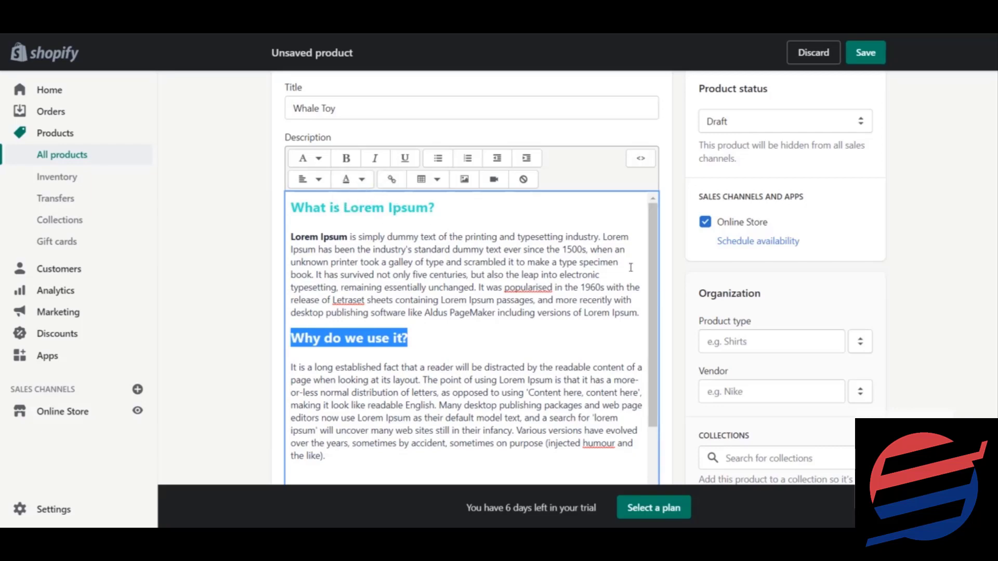
left_click_drag(650, 267, 673, 256)
left_click_drag(657, 284, 653, 367)
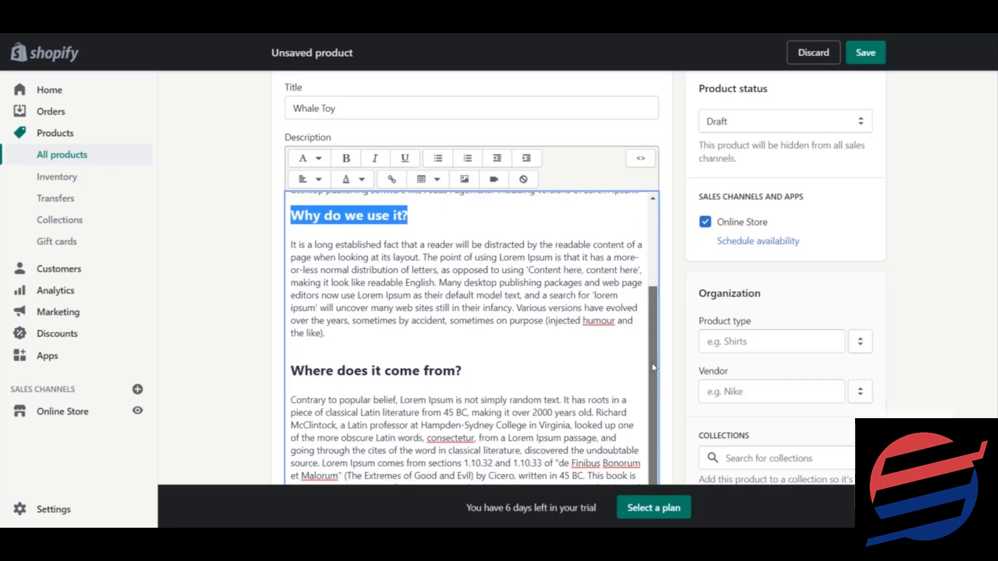
scroll(653, 367, "up", 3)
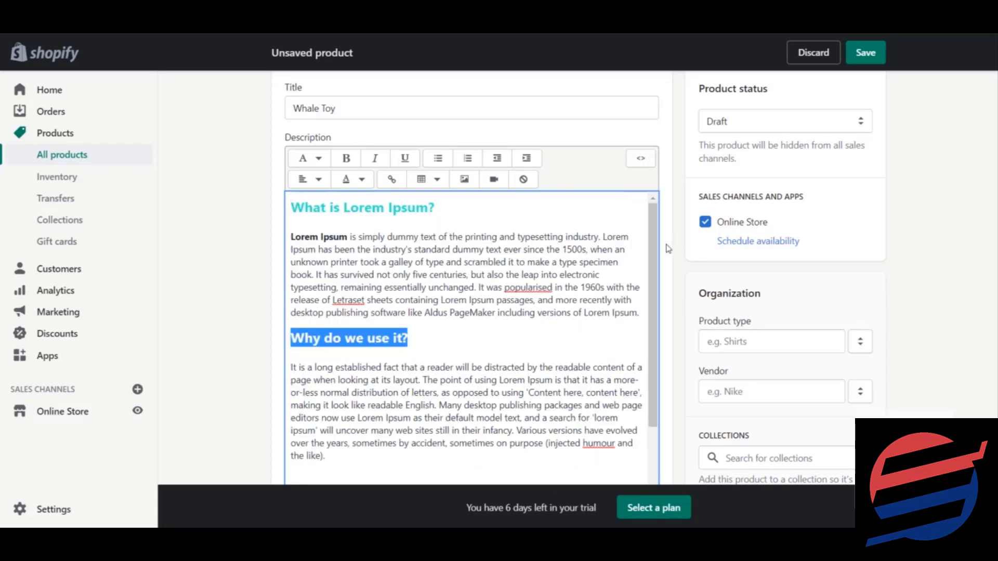
- Colour the 'Why do we use it?' heading teal (#1AE6CF)
left_click(359, 189)
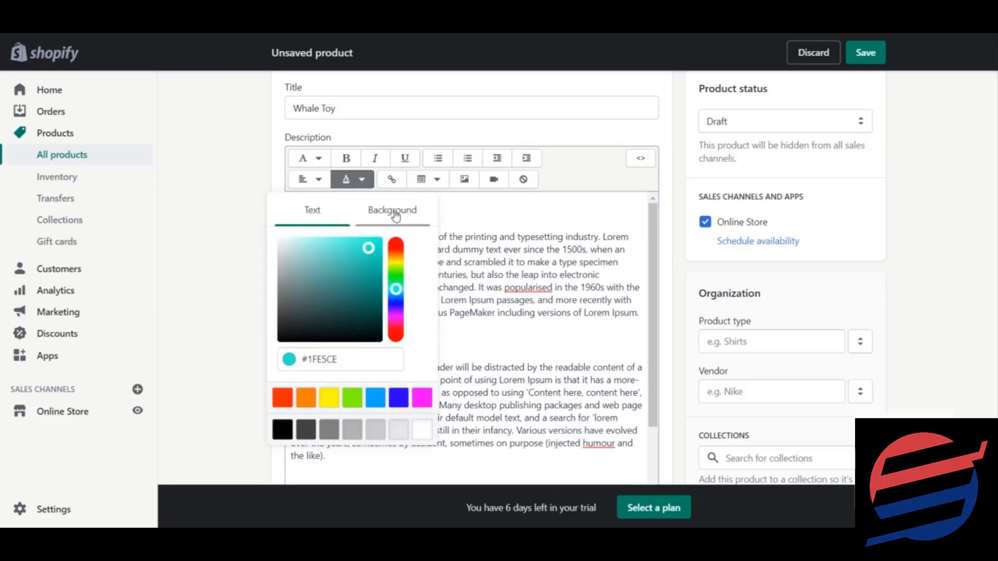
left_click_drag(374, 244, 371, 247)
left_click(470, 349)
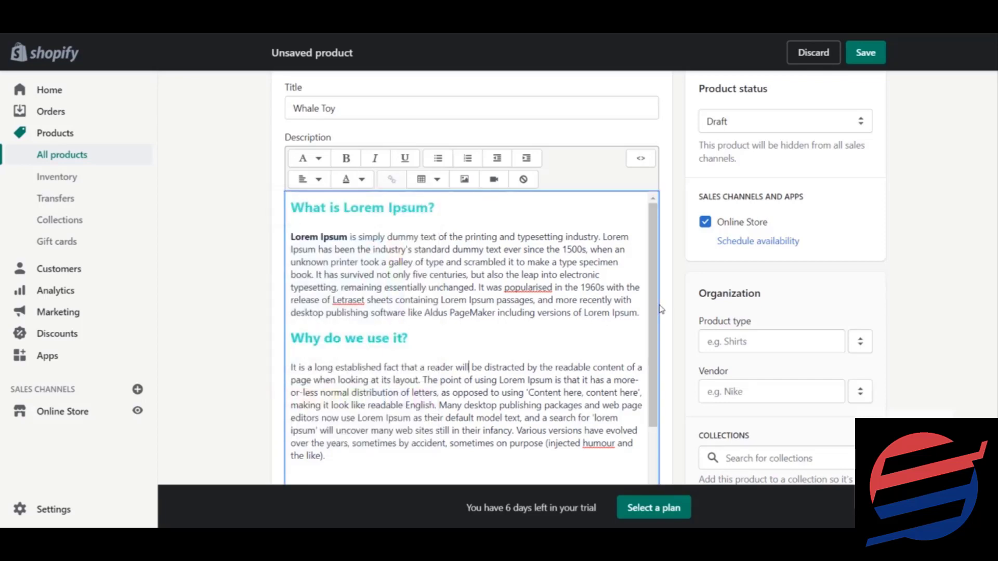
- Colour the 'Where does it come from?' heading teal (#20E8D1)
scroll(655, 309, "down", 2)
left_click_drag(501, 373, 294, 365)
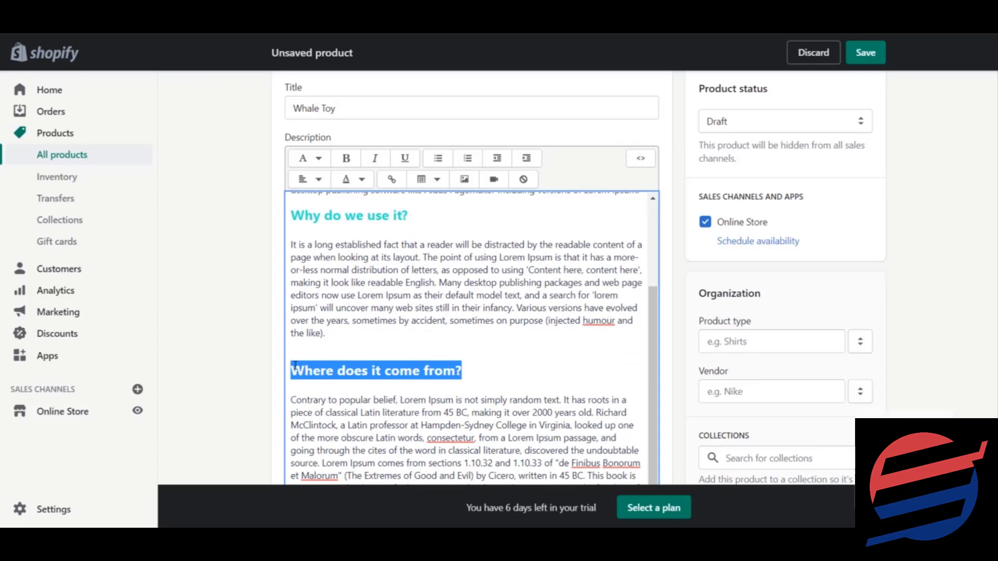
left_click(348, 179)
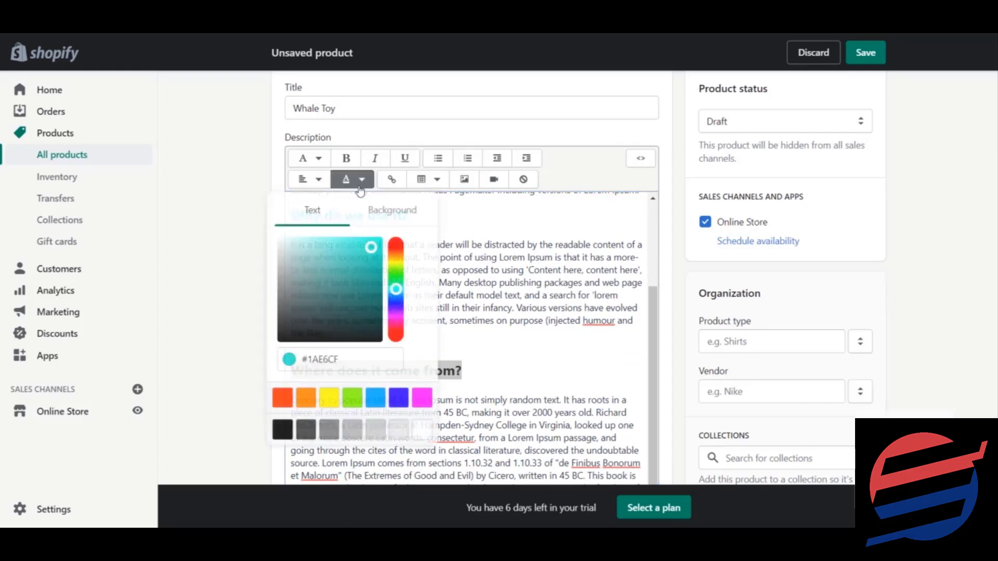
left_click(368, 247)
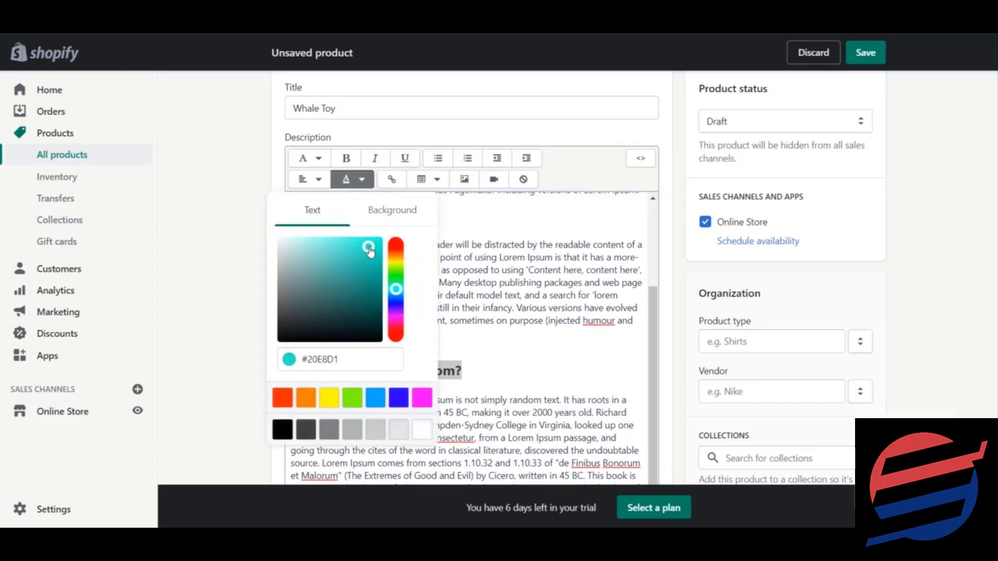
left_click(529, 356)
left_click_drag(653, 364, 653, 263)
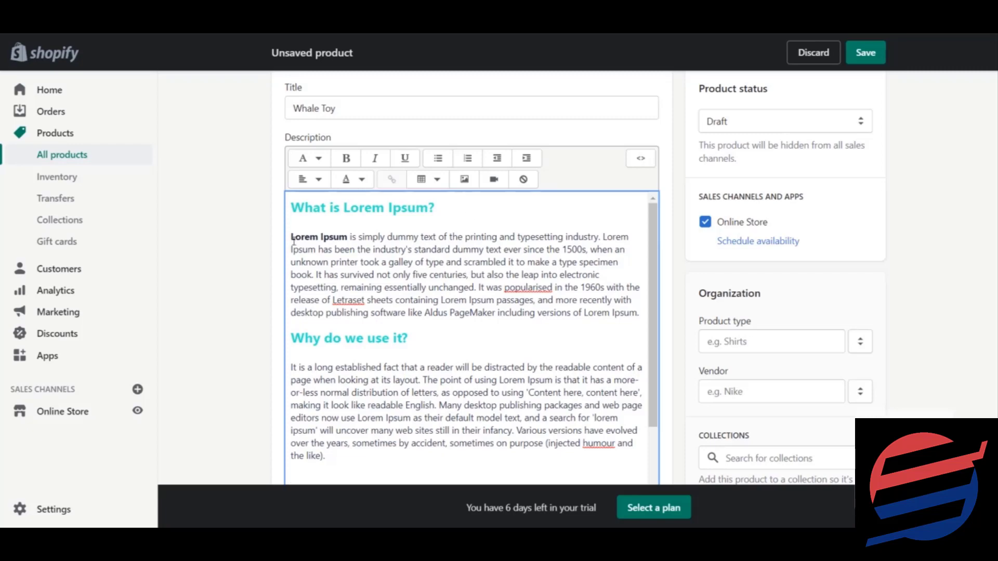
- Colour the bold 'Lorem Ipsum' words opening the first paragraph teal (#28E6D0)
left_click_drag(293, 237, 349, 237)
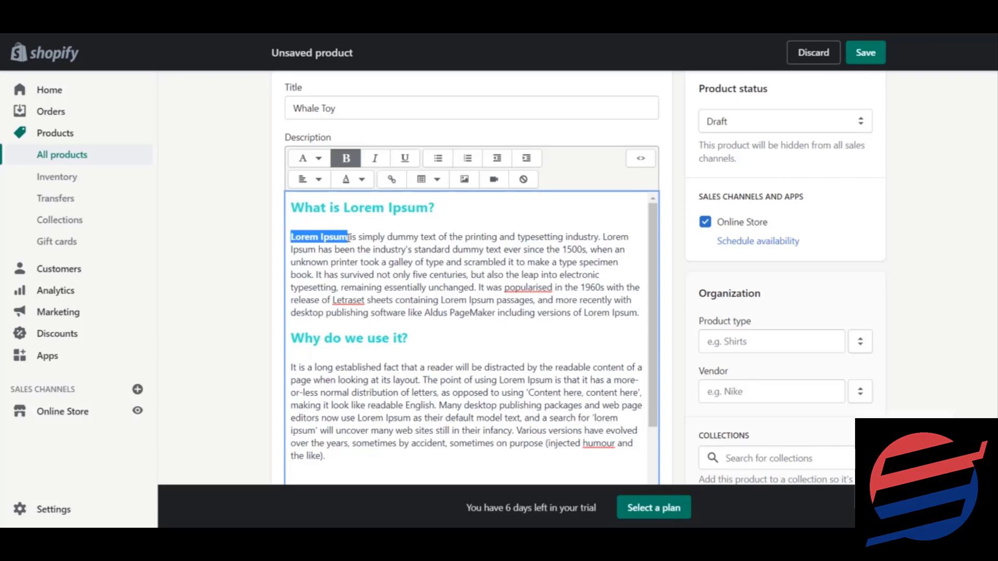
left_click(346, 179)
left_click_drag(367, 249, 364, 247)
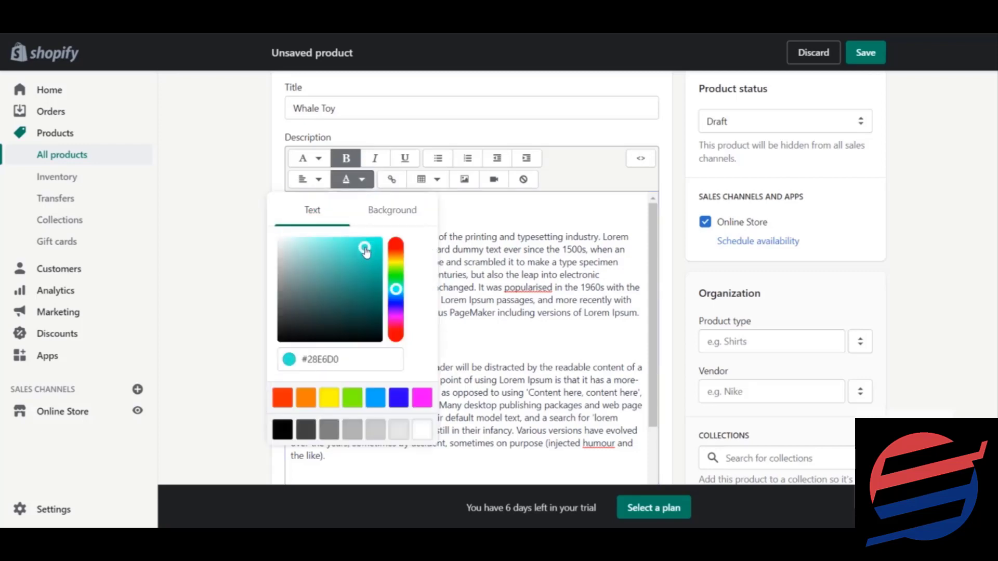
left_click(482, 284)
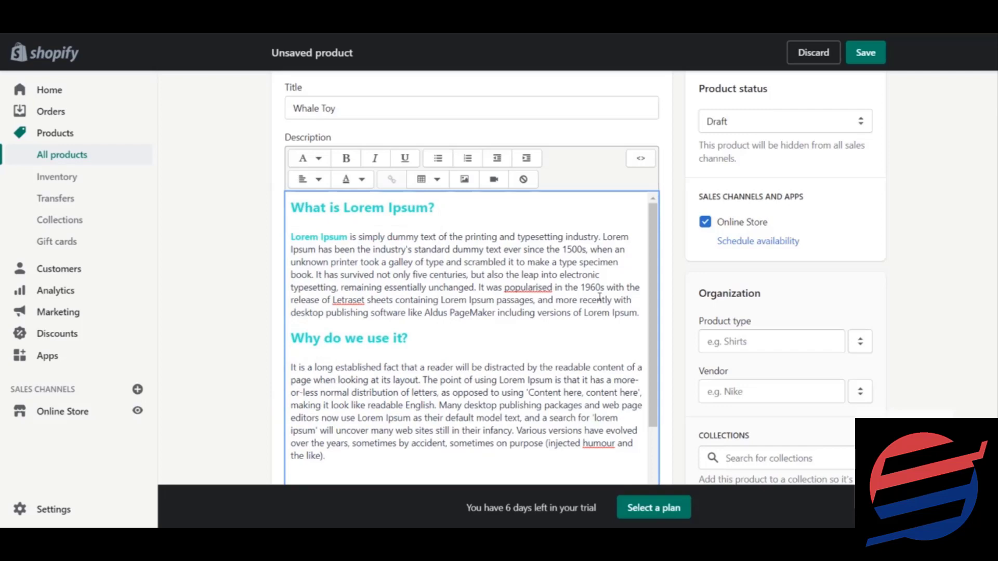
left_click_drag(654, 237, 652, 344)
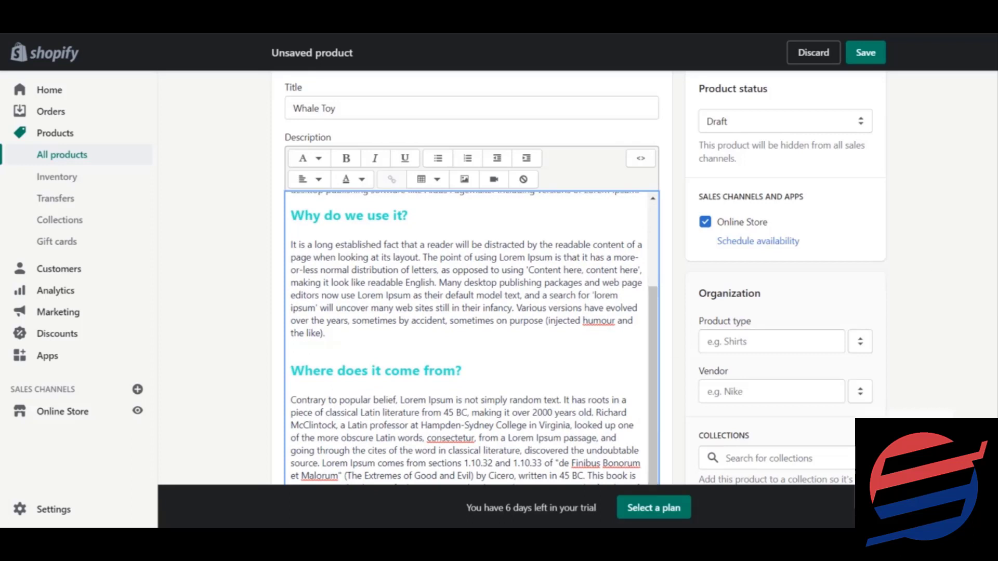
- Add an empty line after 'Ipsum.' at the end of the first paragraph
scroll(468, 291, "down", 2)
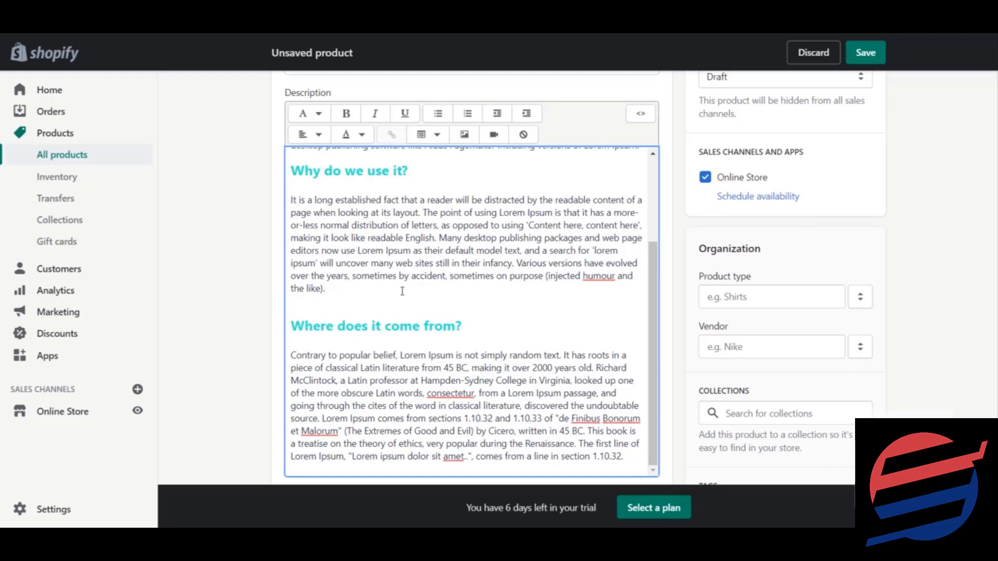
left_click(630, 290)
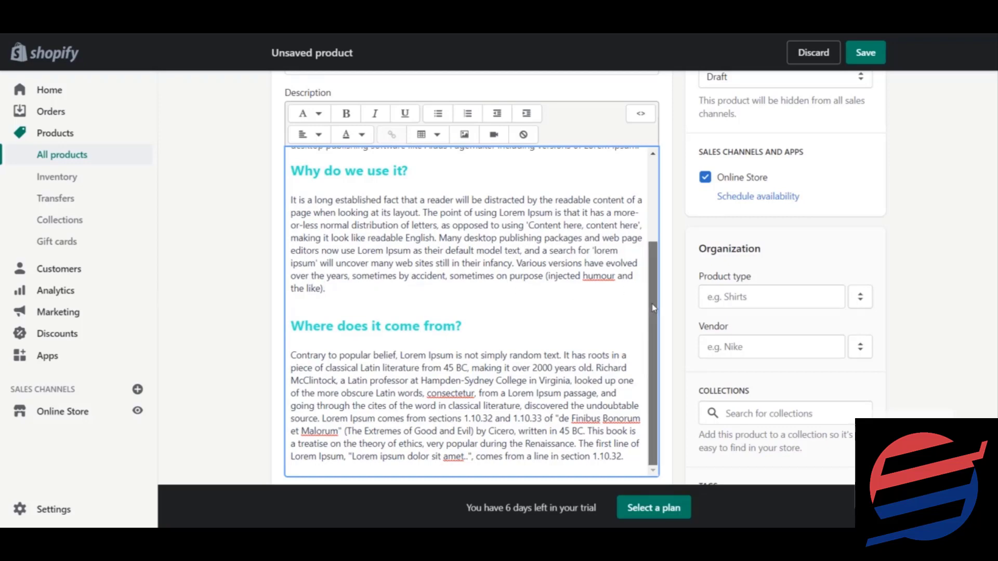
scroll(631, 290, "up", 3)
left_click_drag(656, 217, 648, 301)
scroll(641, 243, "up", 3)
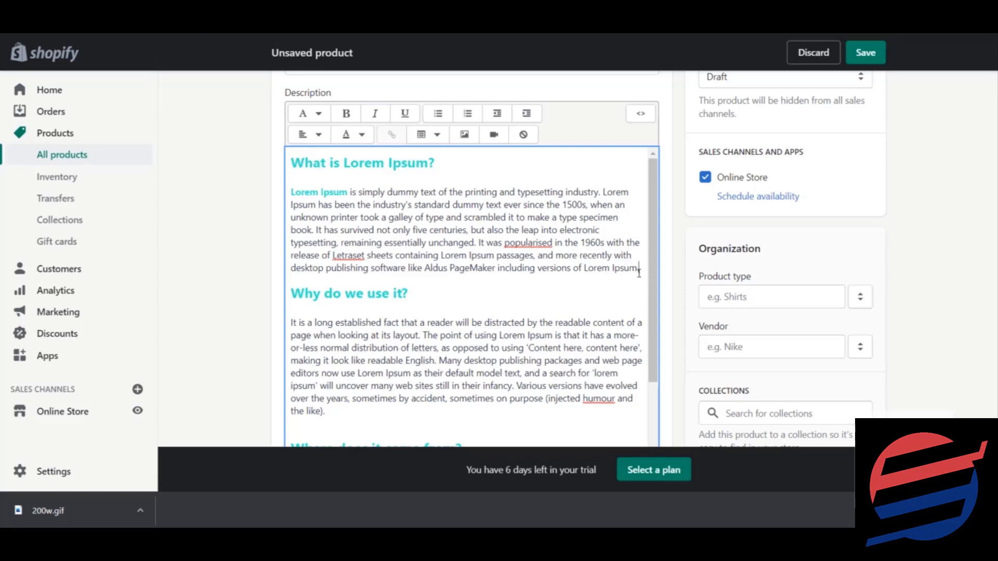
key("Return")
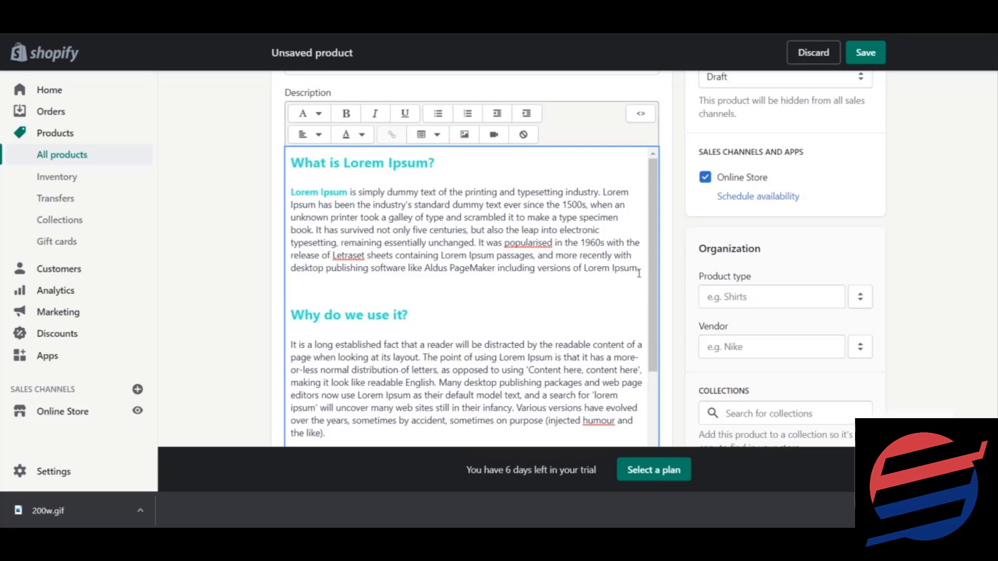
- Insert the ocean whale GIF into the description after the 200w.gif upload fails
left_click(470, 138)
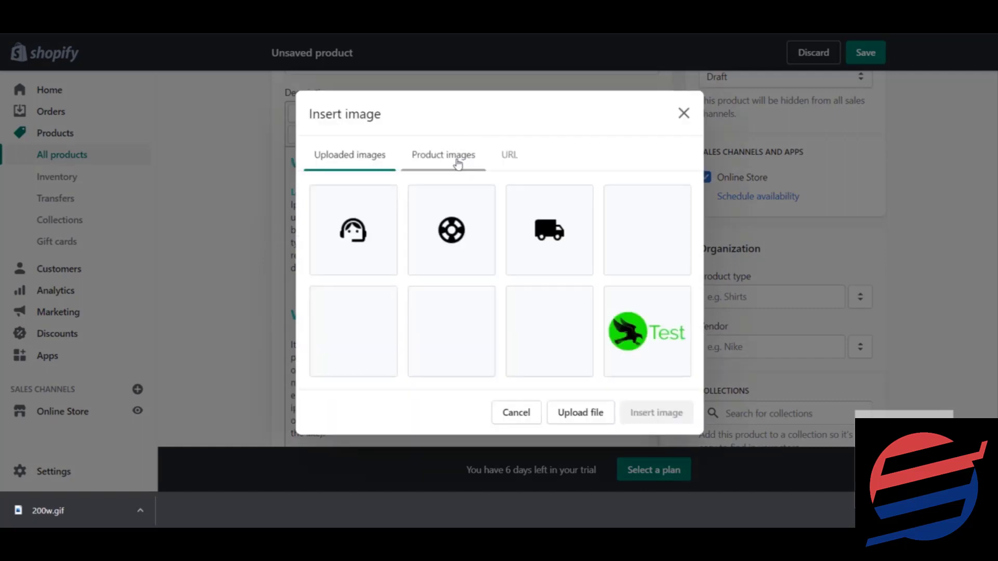
left_click(573, 413)
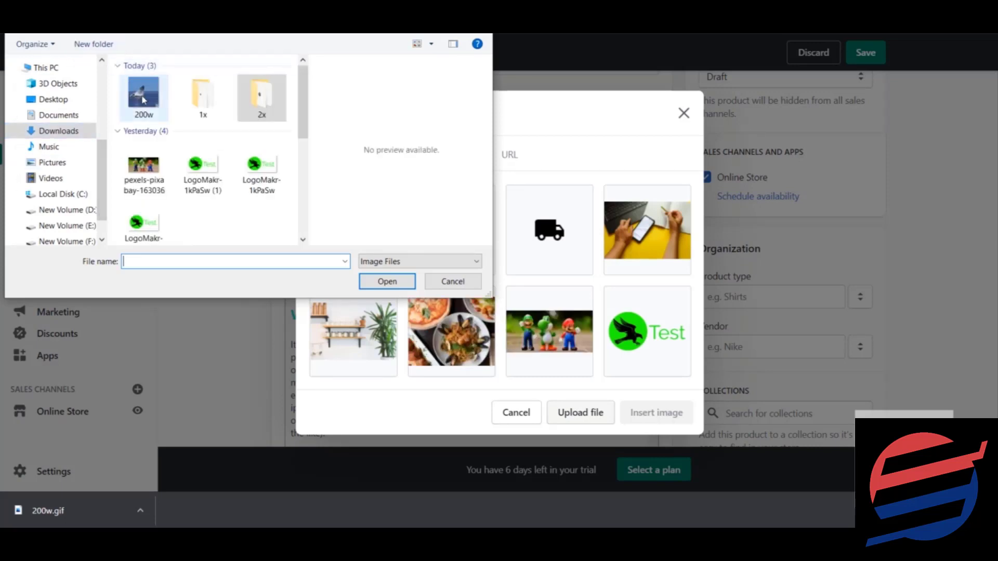
left_click(143, 100)
double_click(143, 99)
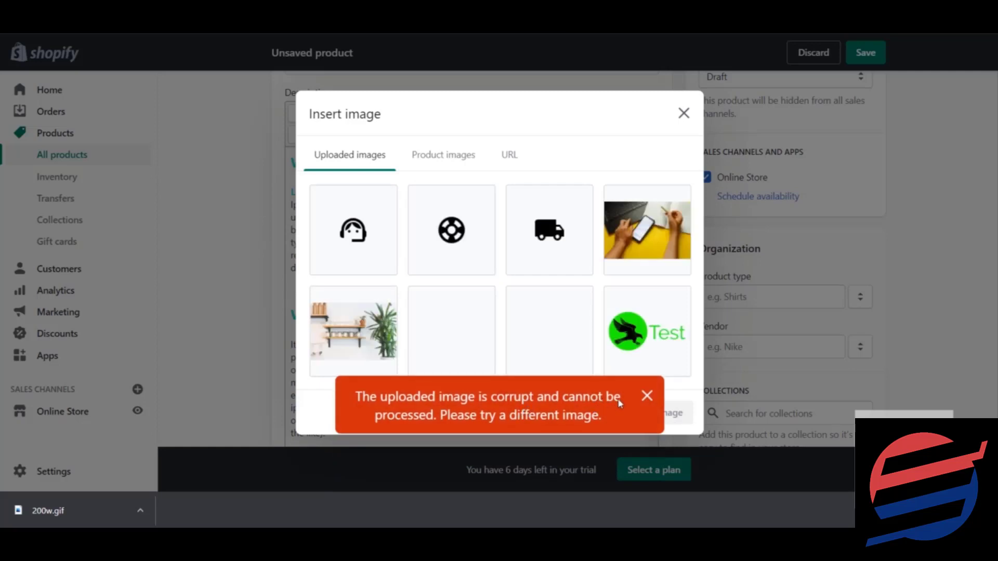
left_click(647, 397)
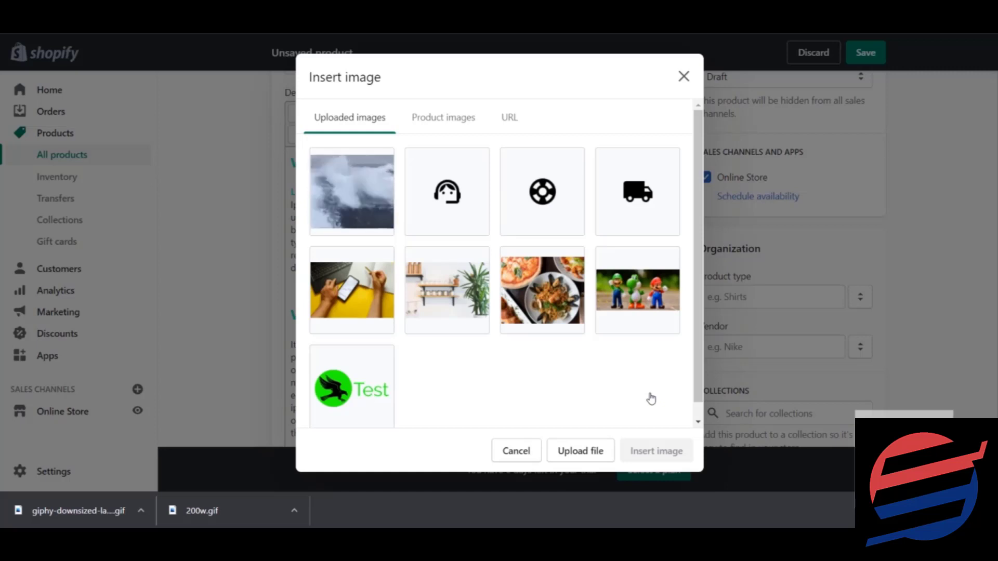
left_click(385, 222)
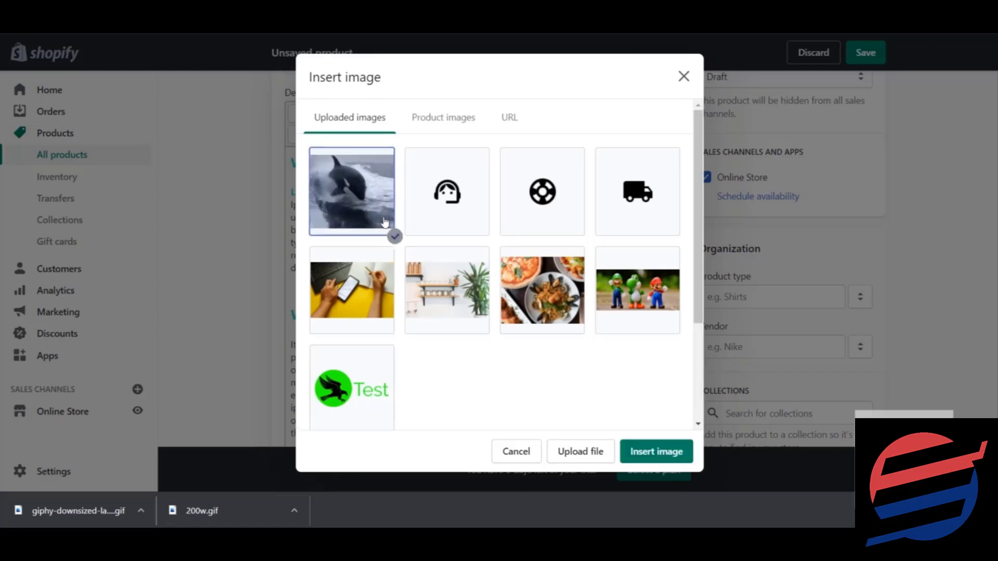
left_click(630, 455)
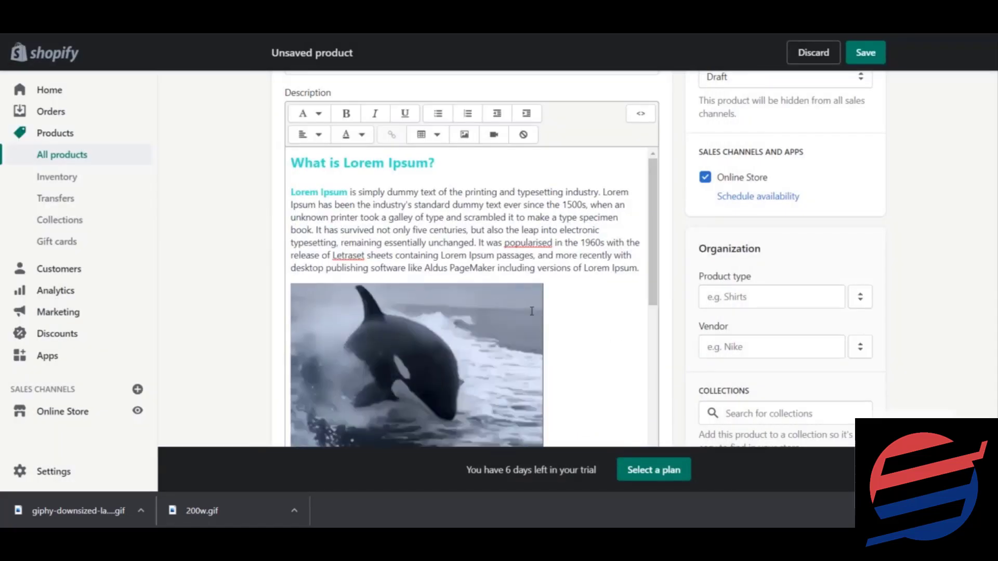
- Center-align the orca GIF between the first paragraph and the 'Why do we use it?' heading
scroll(657, 270, "down", 3)
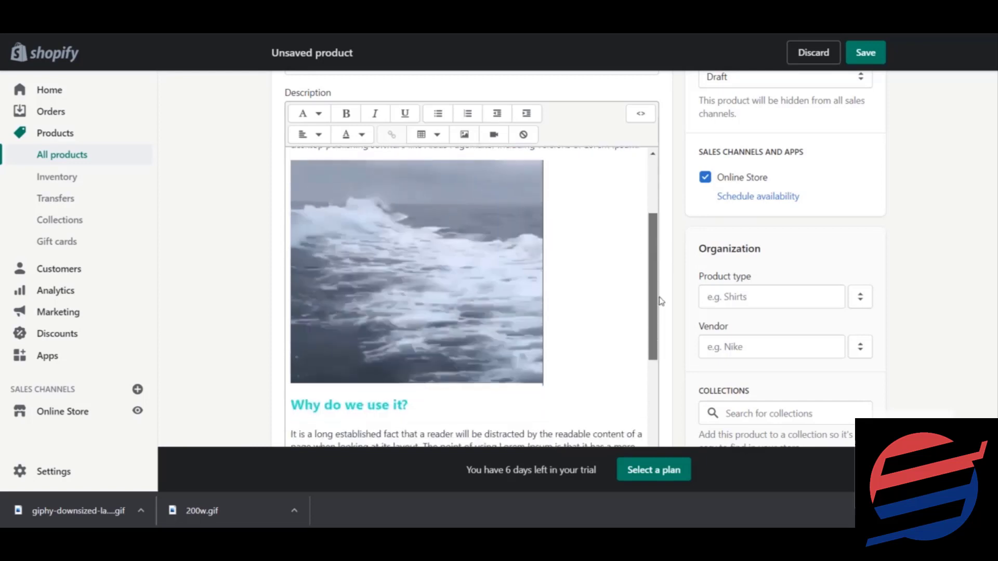
left_click(472, 256)
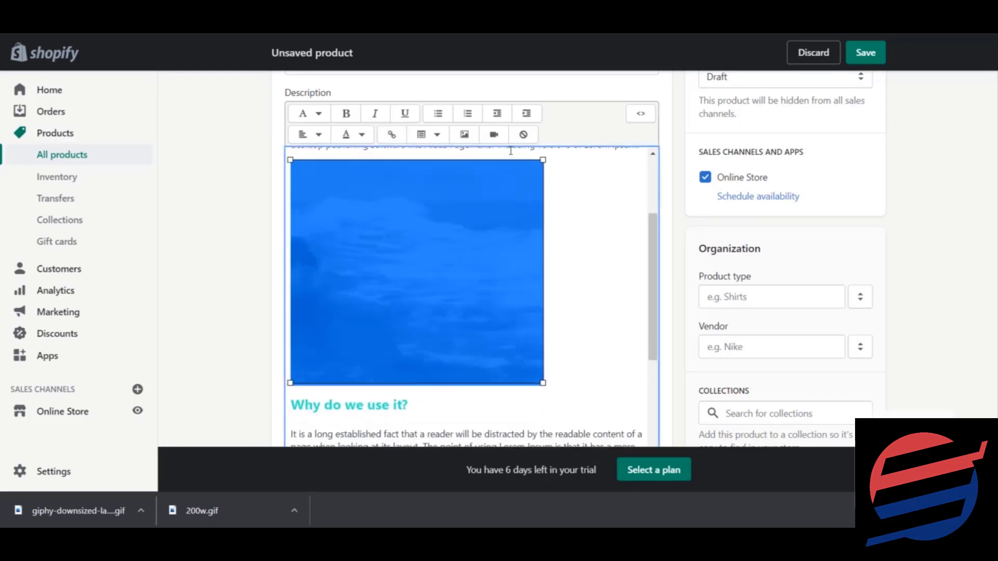
left_click(565, 246)
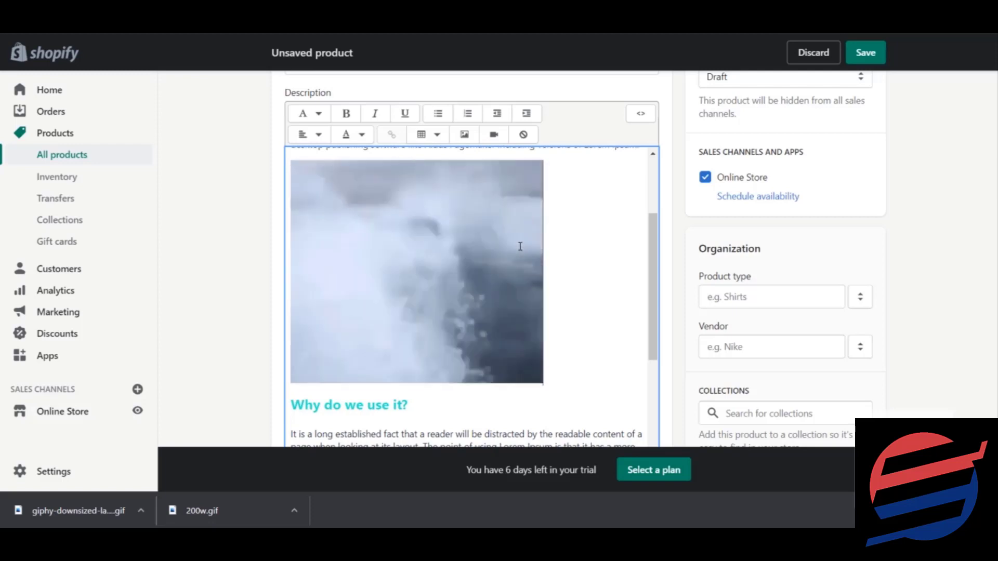
left_click(519, 246)
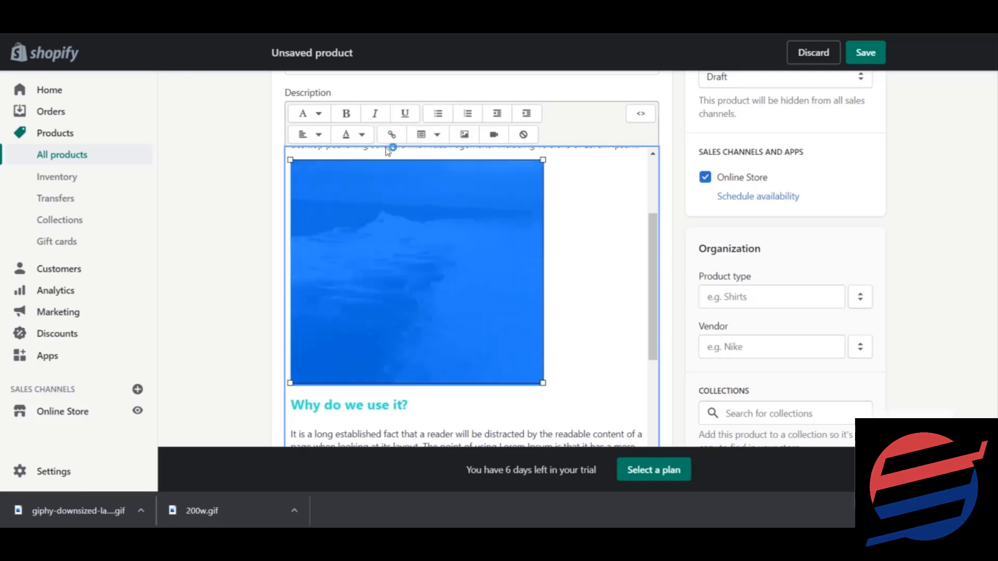
left_click(318, 137)
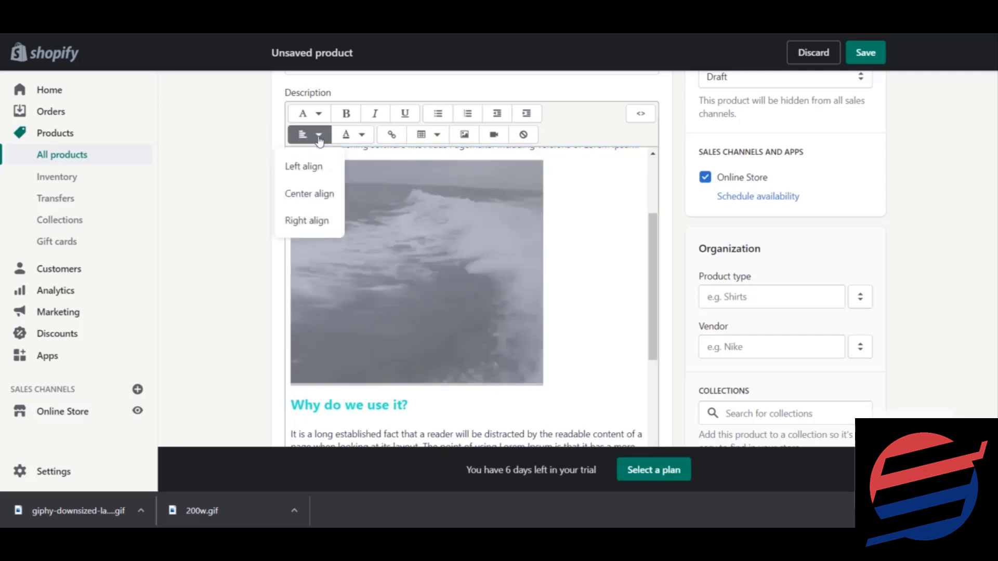
left_click(309, 194)
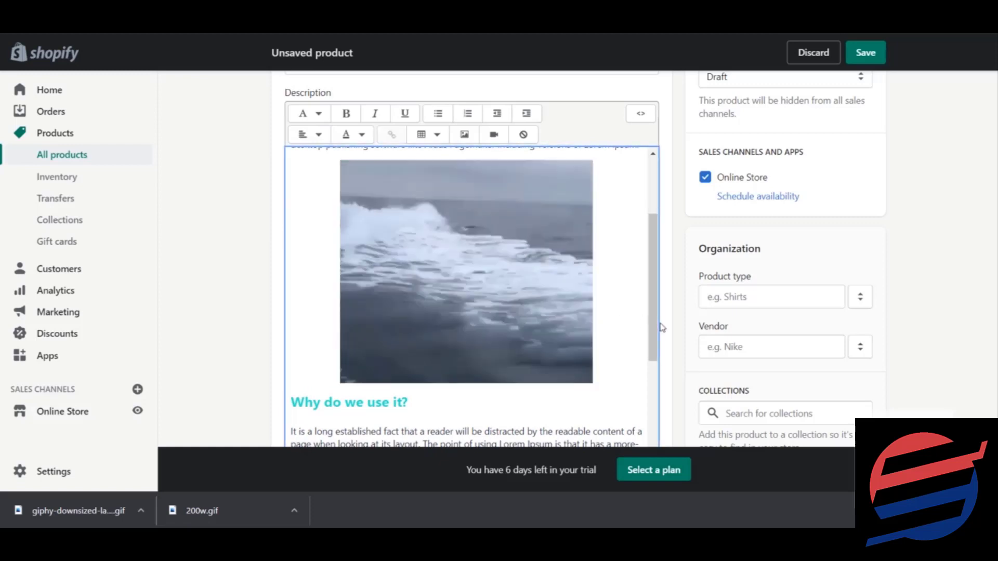
scroll(661, 312, "up", 3)
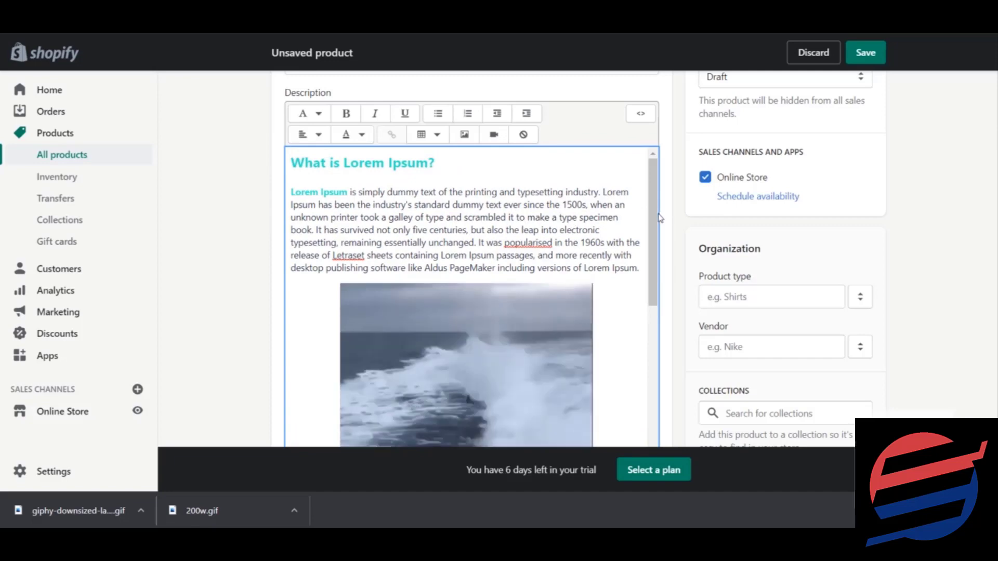
scroll(658, 218, "down", 6)
scroll(653, 248, "up", 4)
scroll(653, 248, "up", 1)
scroll(653, 285, "down", 4)
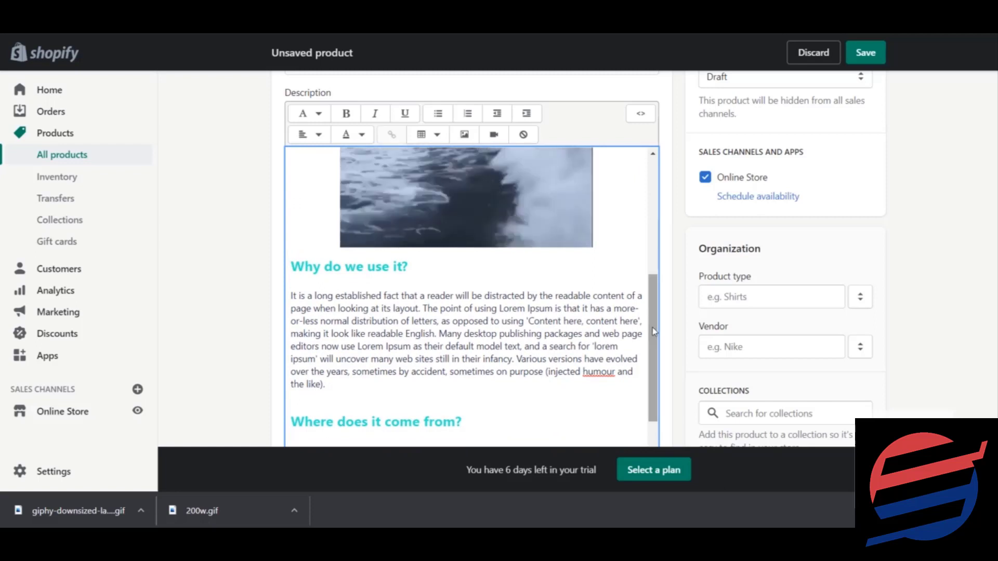
scroll(653, 343, "down", 4)
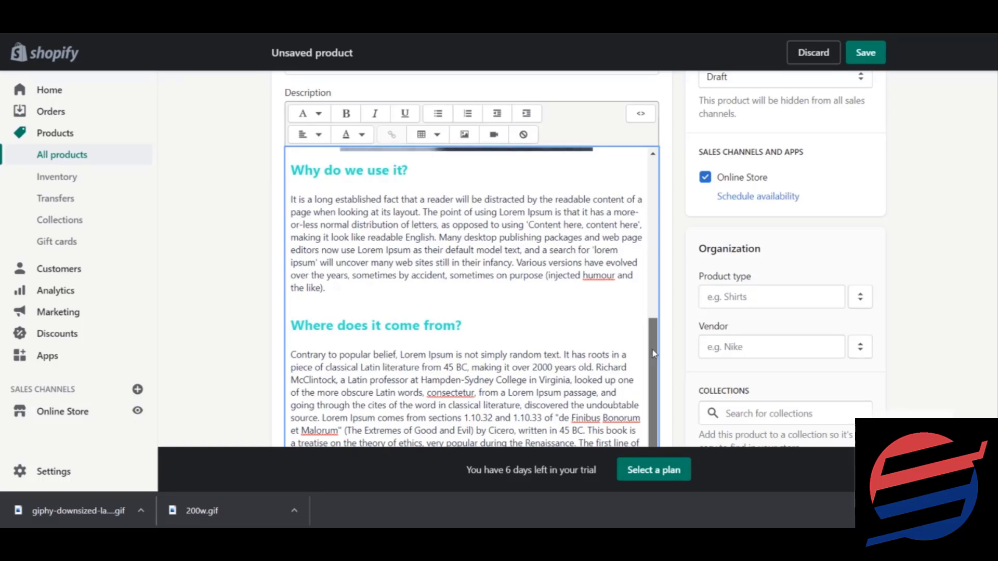
left_click_drag(654, 354, 681, 196)
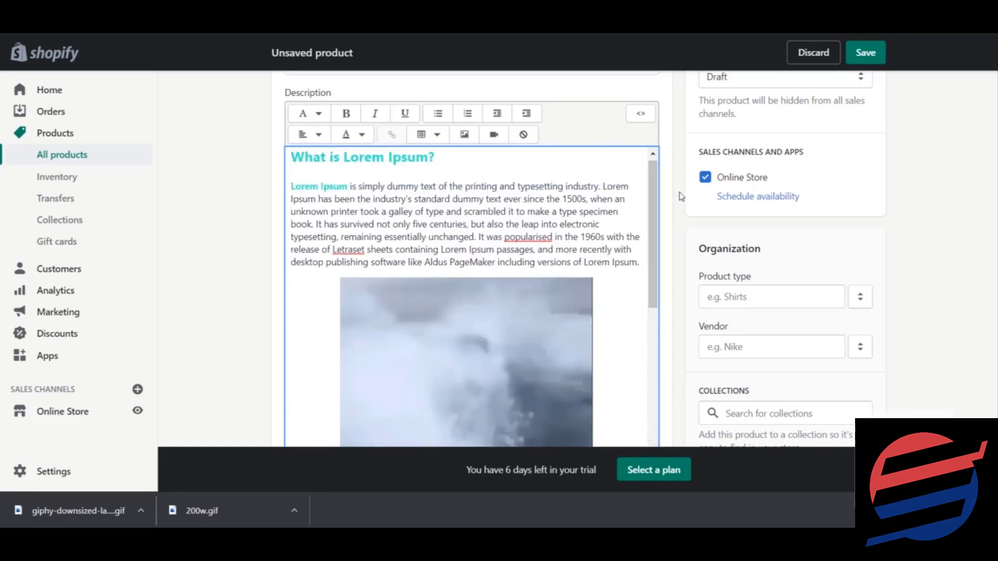
- Make the word 'dummy' in the first description paragraph bold
left_click(318, 114)
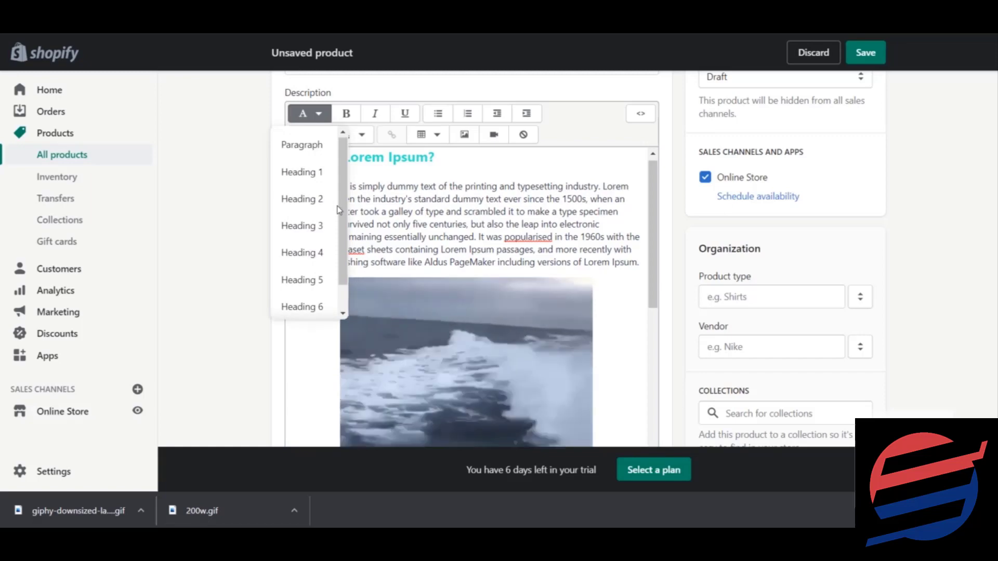
left_click(393, 186)
left_click_drag(387, 186, 419, 188)
left_click(346, 113)
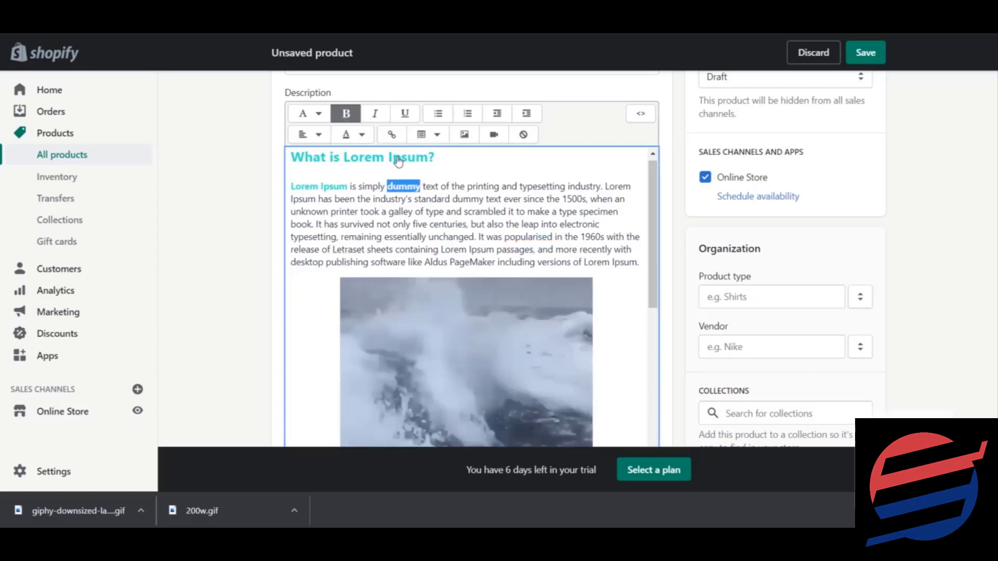
- Italicise the word 'type' on the third line of the description
left_click_drag(426, 213, 443, 213)
left_click(387, 118)
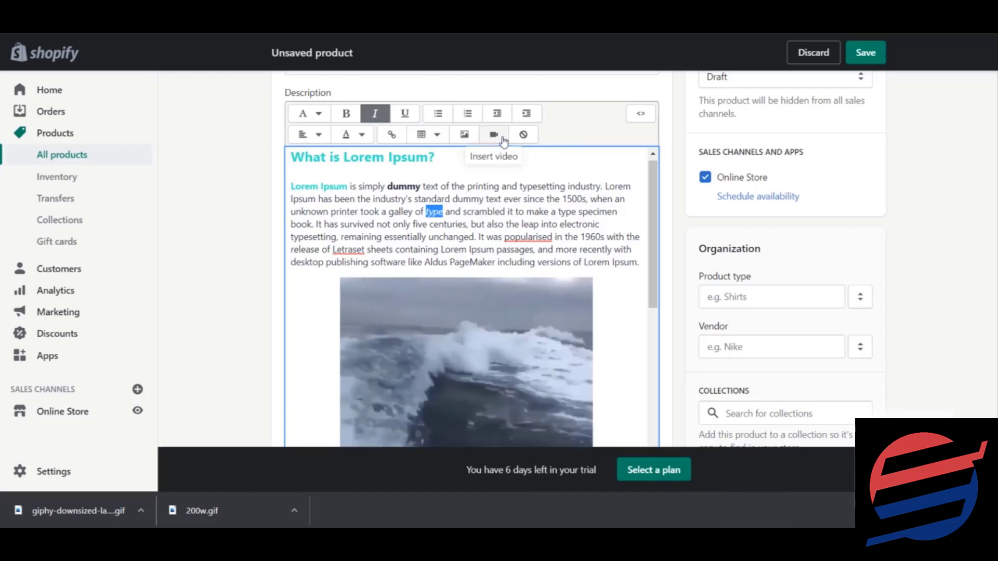
left_click(535, 199)
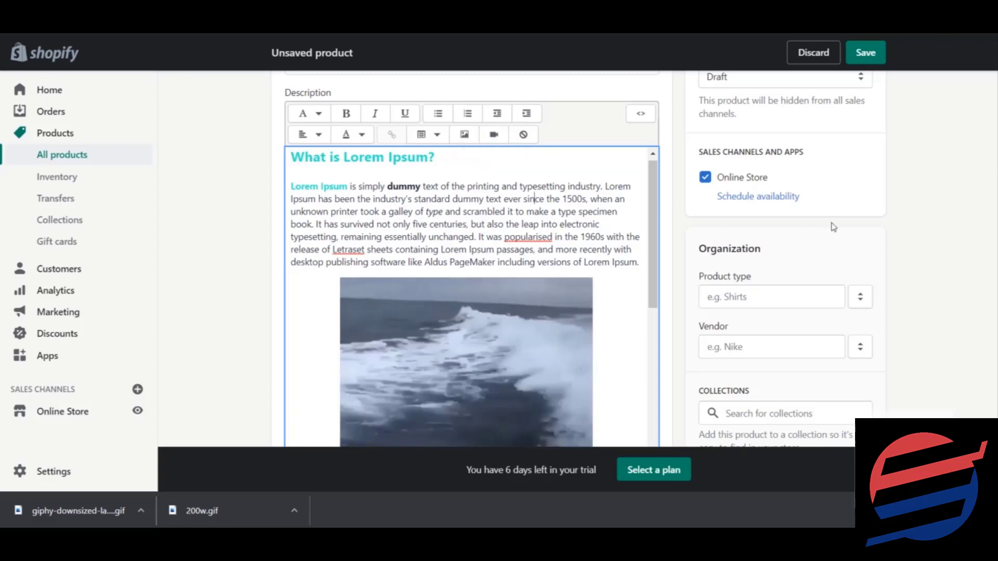
- Upload the four whale toy images from the 'ima drop' folder to the product Media
scroll(470, 260, "down", 6)
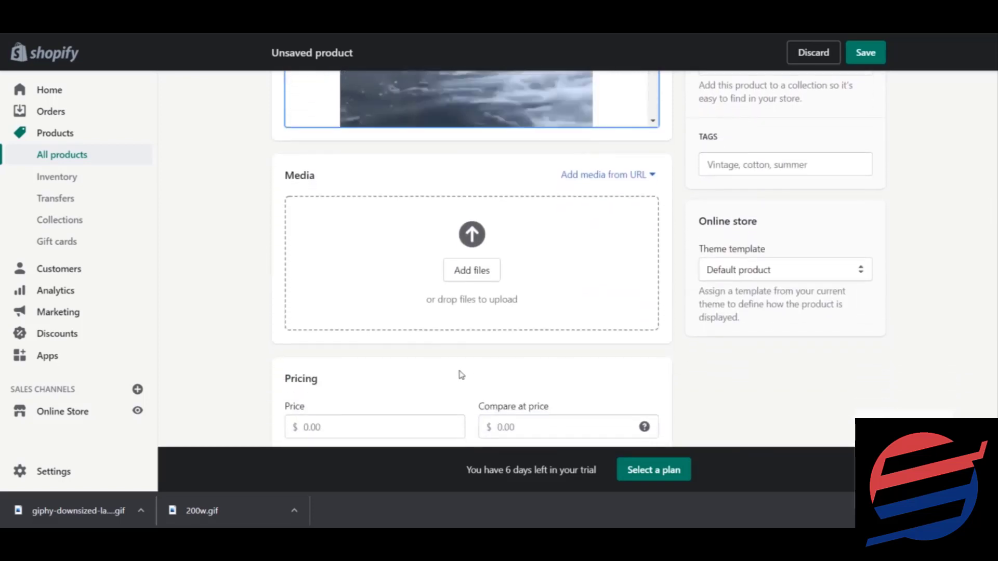
left_click(452, 274)
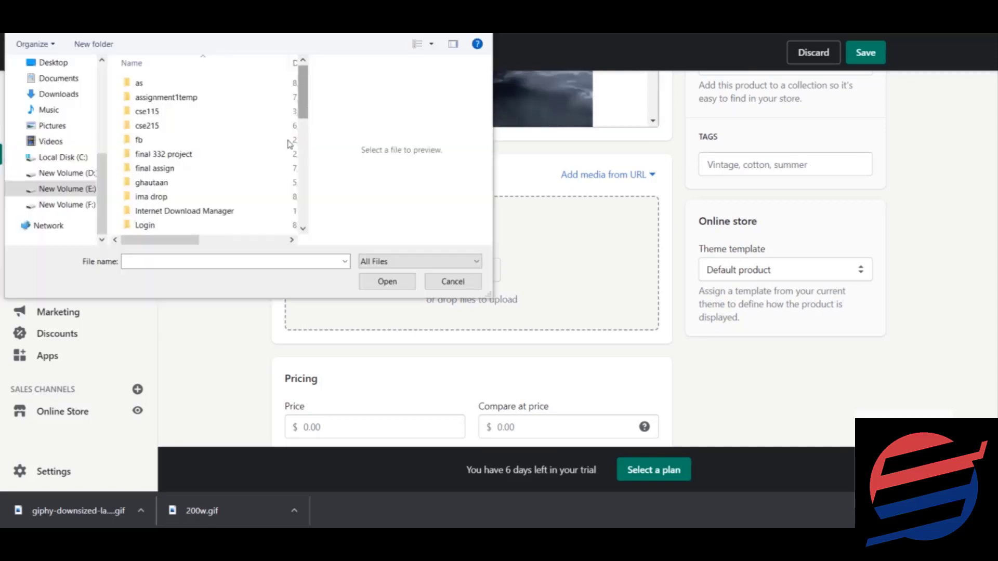
double_click(203, 197)
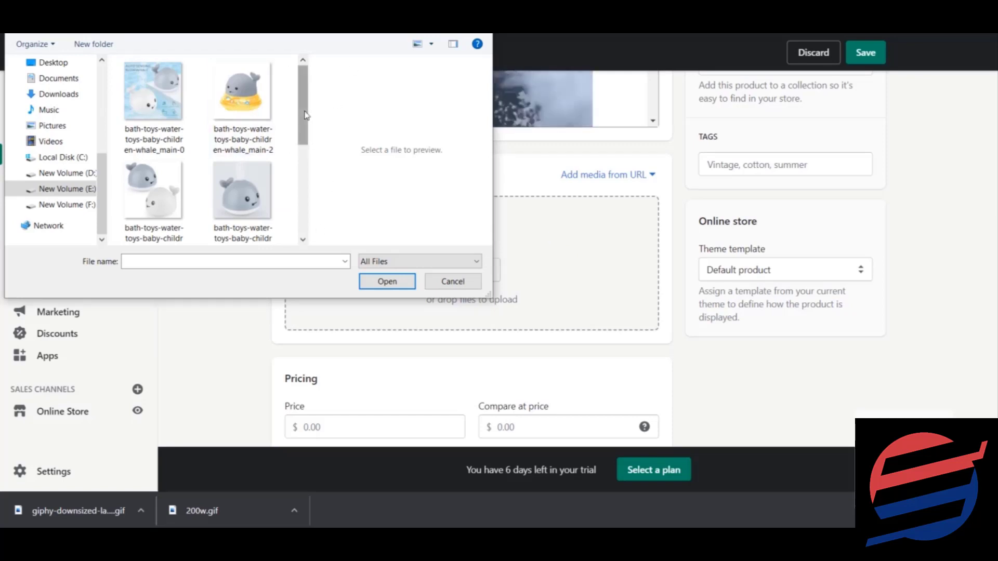
left_click(182, 107)
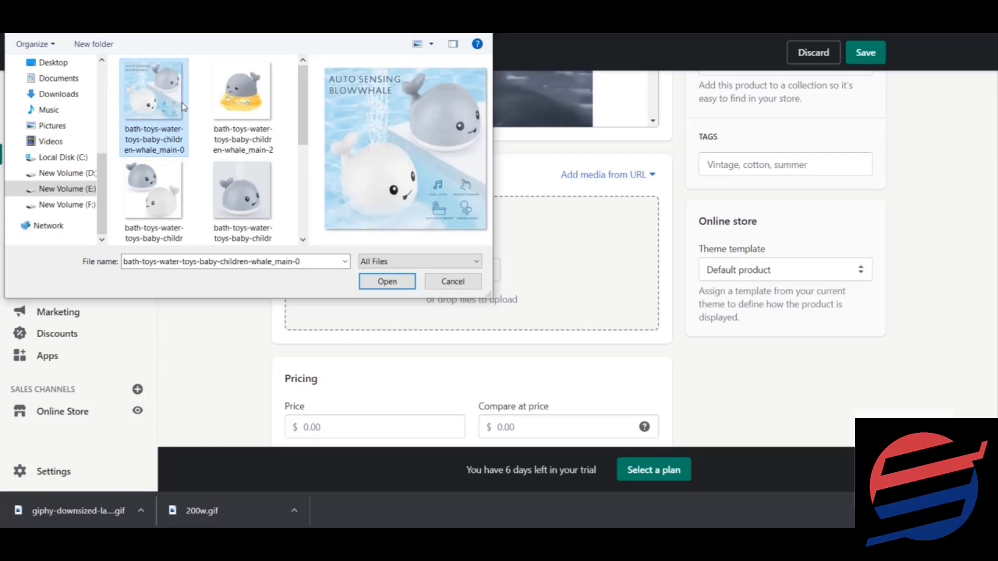
left_click(270, 205, "shift")
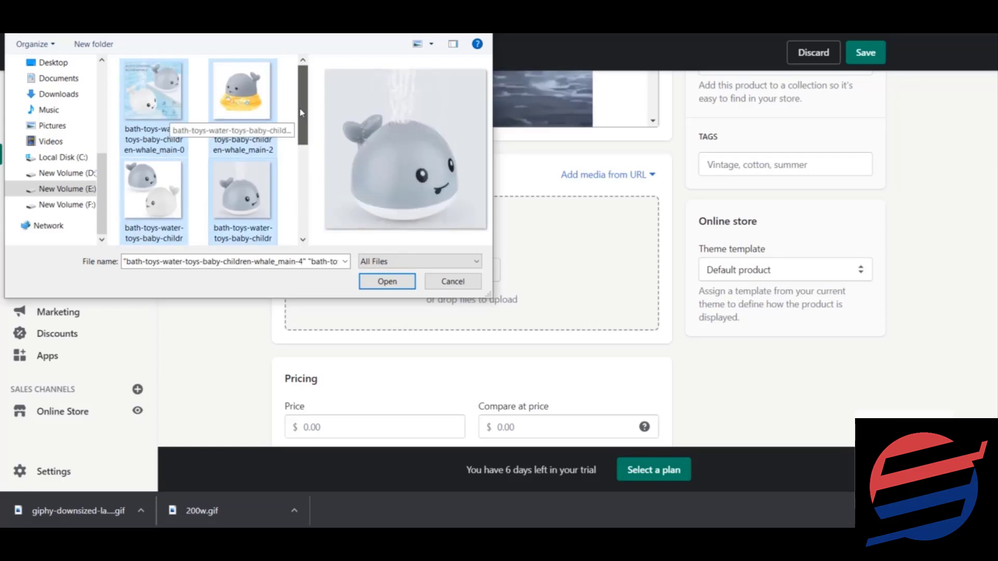
scroll(299, 110, "down", 3)
scroll(299, 110, "up", 3)
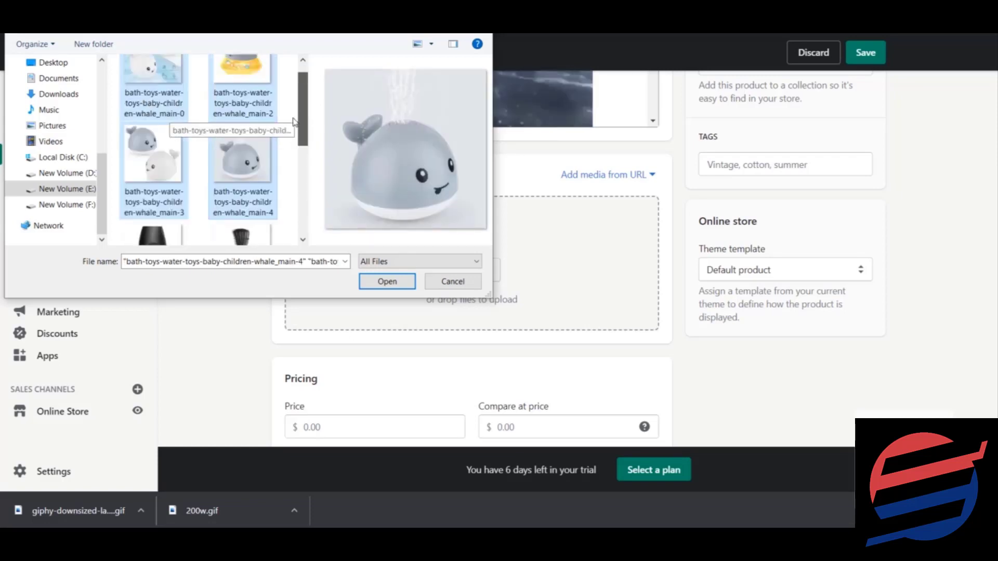
left_click(402, 286)
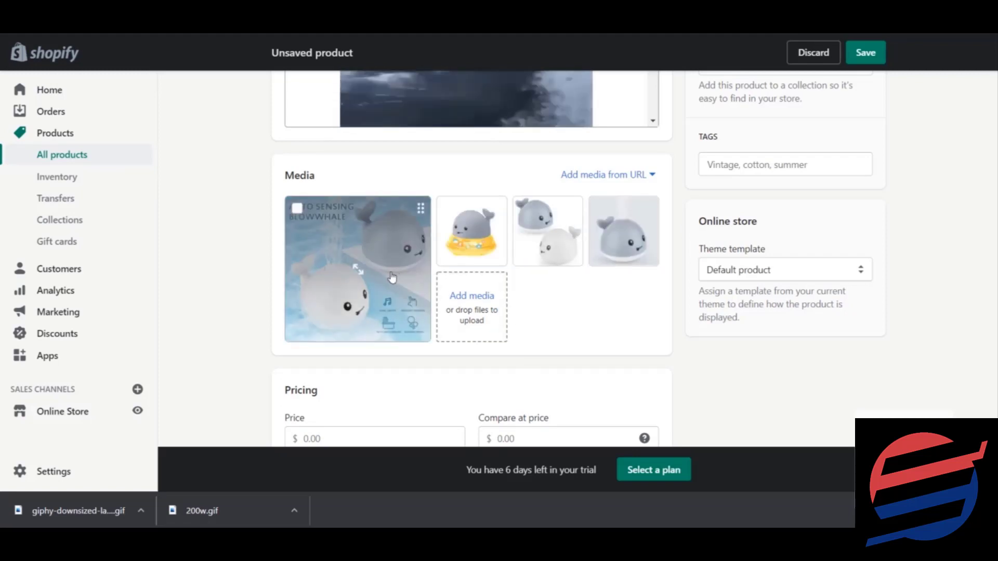
- Reorder the media: two-whales photo second, yellow-float whale third, single grey whale last
left_click_drag(472, 253, 366, 284)
mouse_move(553, 229)
left_mouse_down()
mouse_move(470, 231)
mouse_move(597, 231)
mouse_move(556, 240)
left_mouse_up()
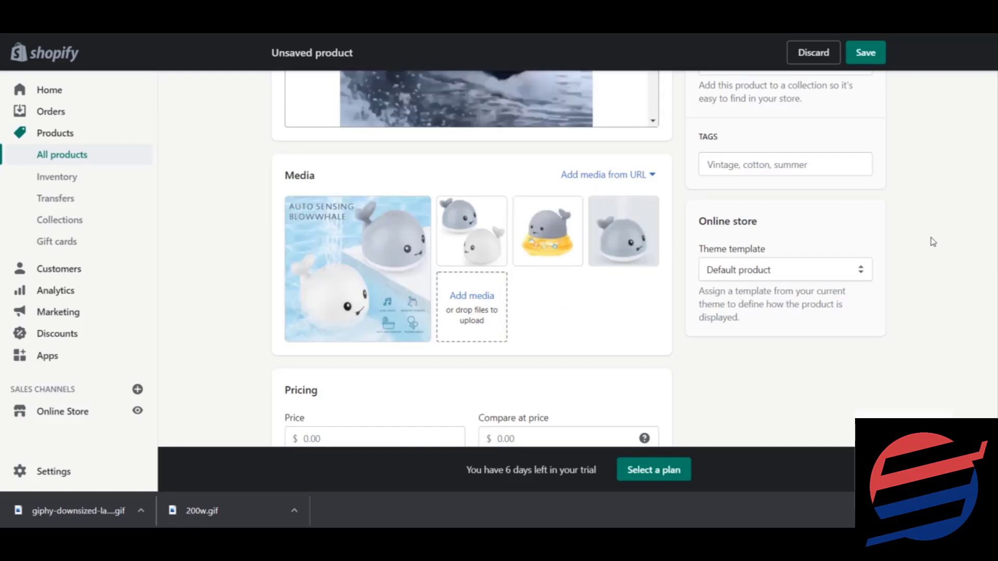
scroll(471, 260, "down", 3)
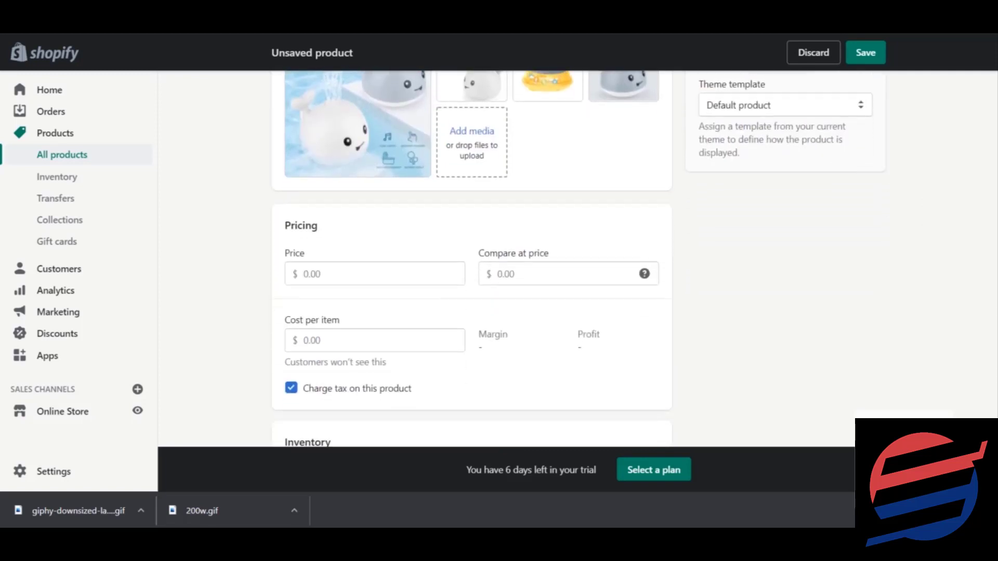
- Enter 50 as the compare-at price
left_click(504, 280)
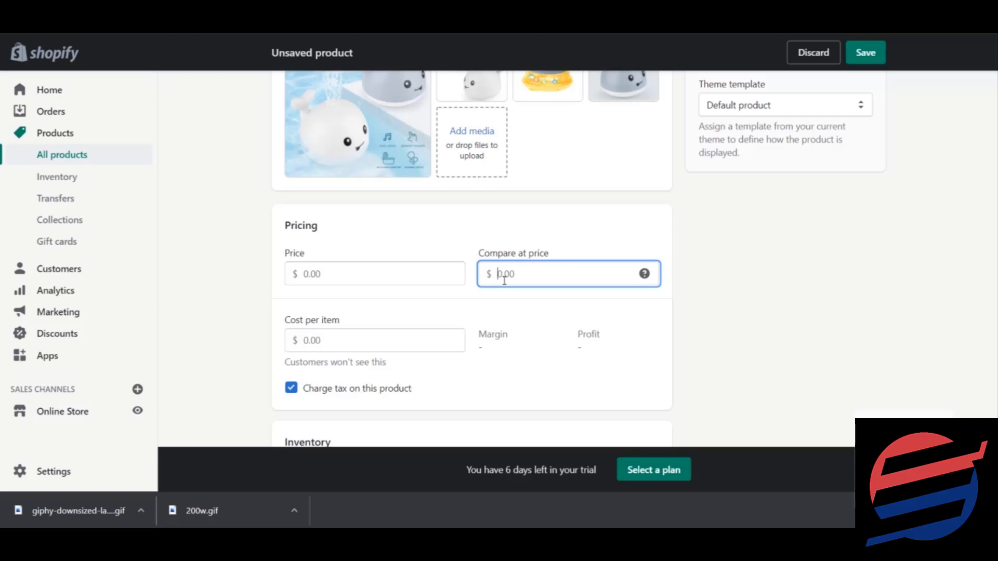
type("50")
left_click_drag(518, 279, 498, 276)
- Set the product price to 35.00
left_click(437, 275)
type("2")
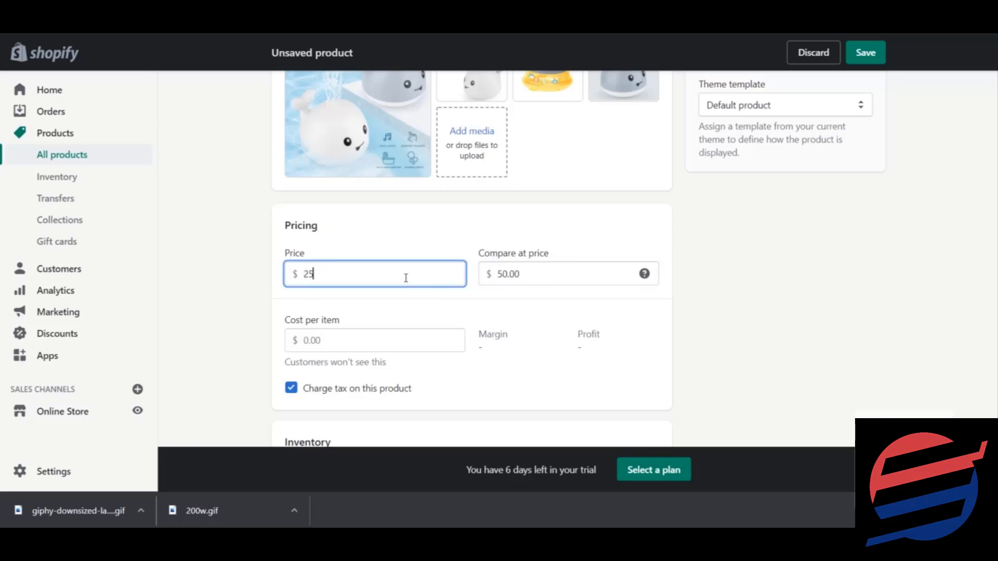
key("BackSpace")
type("35")
left_click_drag(526, 274, 495, 274)
left_click_drag(379, 278, 304, 281)
left_click(327, 274)
scroll(504, 213, "down", 2)
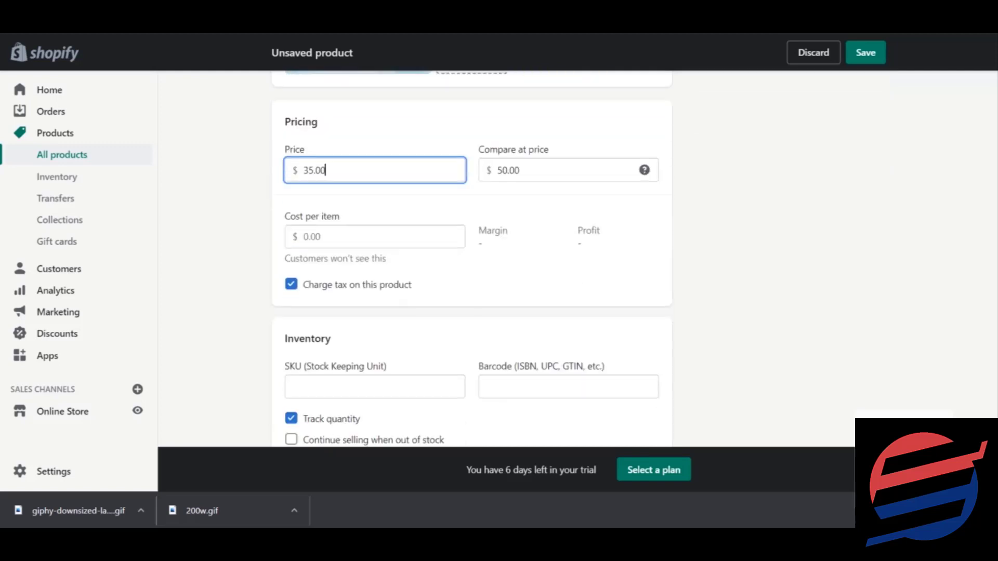
left_click(380, 250)
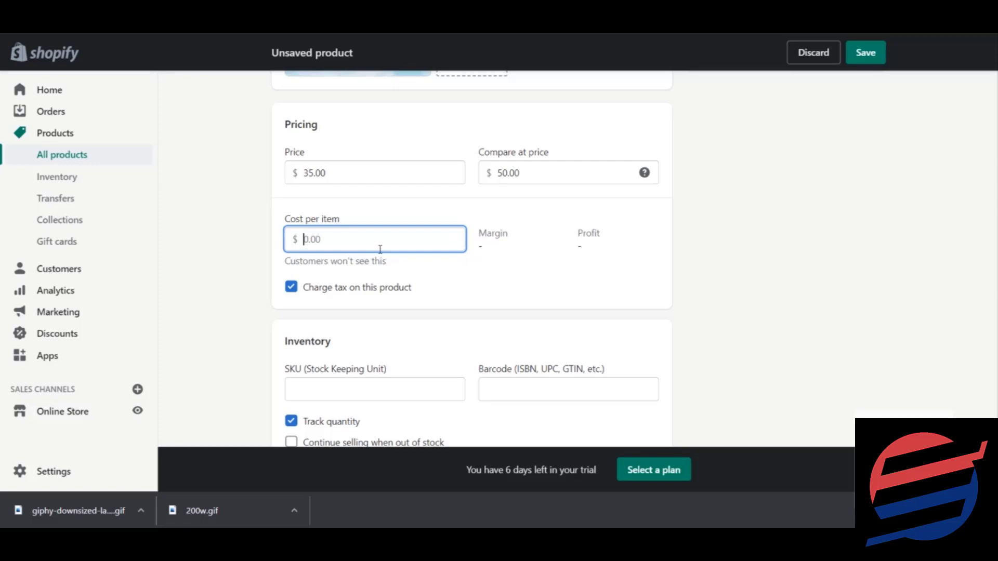
- Enter a cost per item of 5, giving an 85.7% margin and $30.00 profit
type("5")
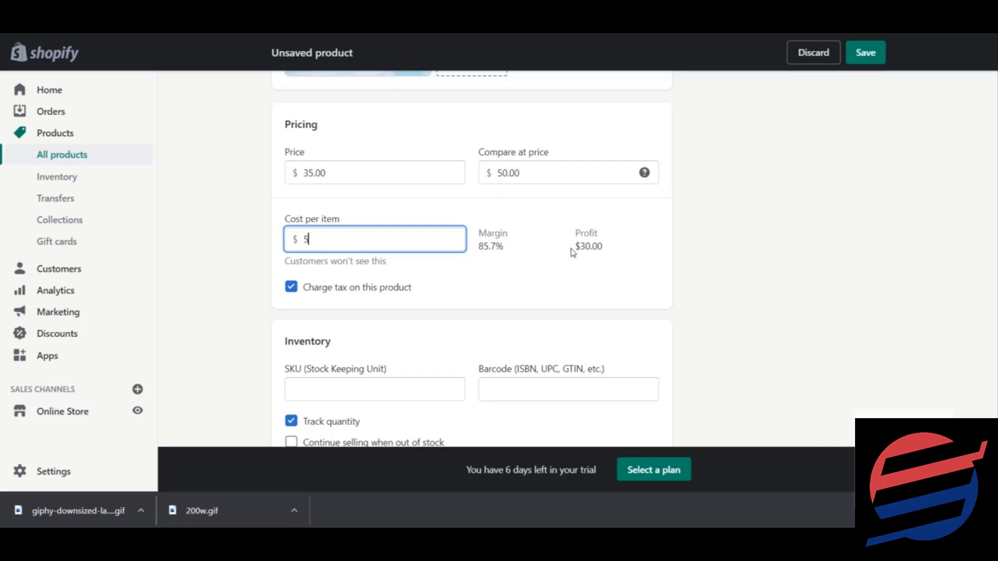
scroll(471, 259, "down", 1)
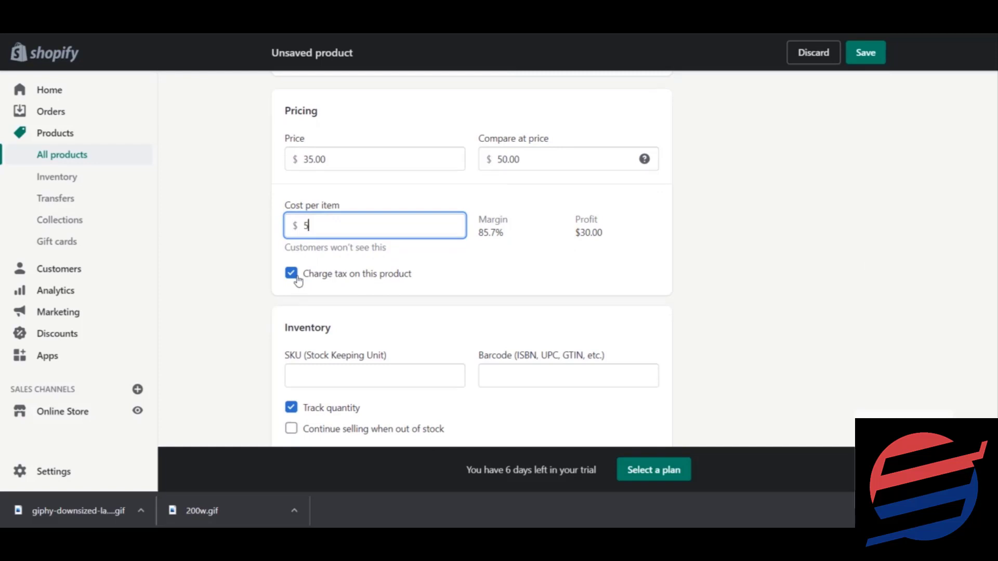
- Uncheck 'Charge tax on this product' and leave Track quantity switched off
left_click(296, 278)
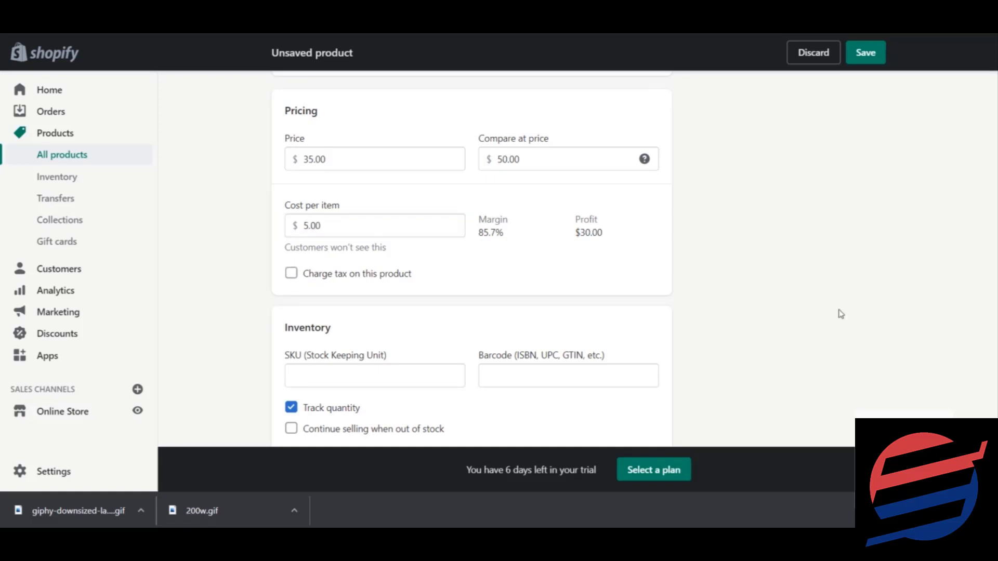
scroll(471, 254, "down", 3)
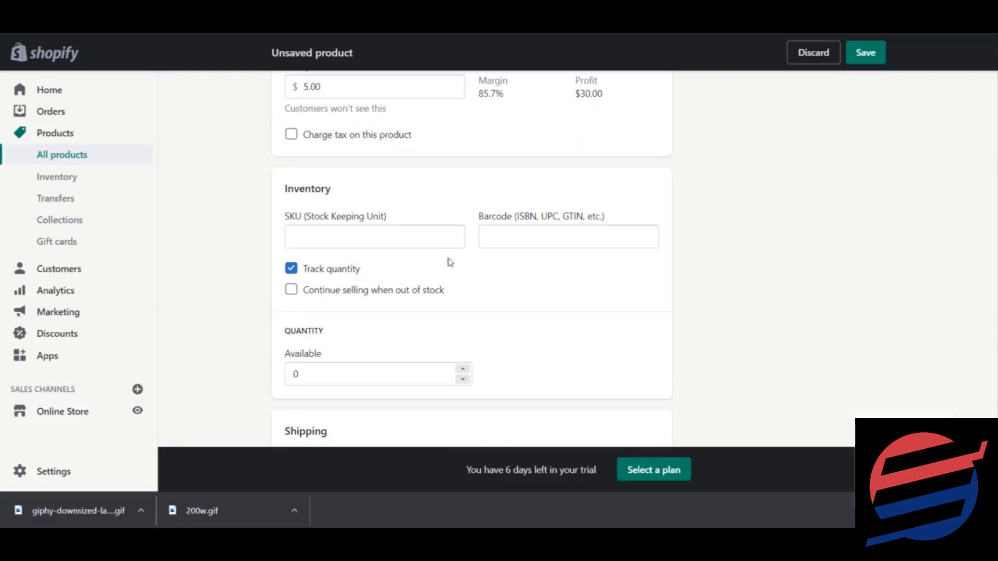
left_click(321, 277)
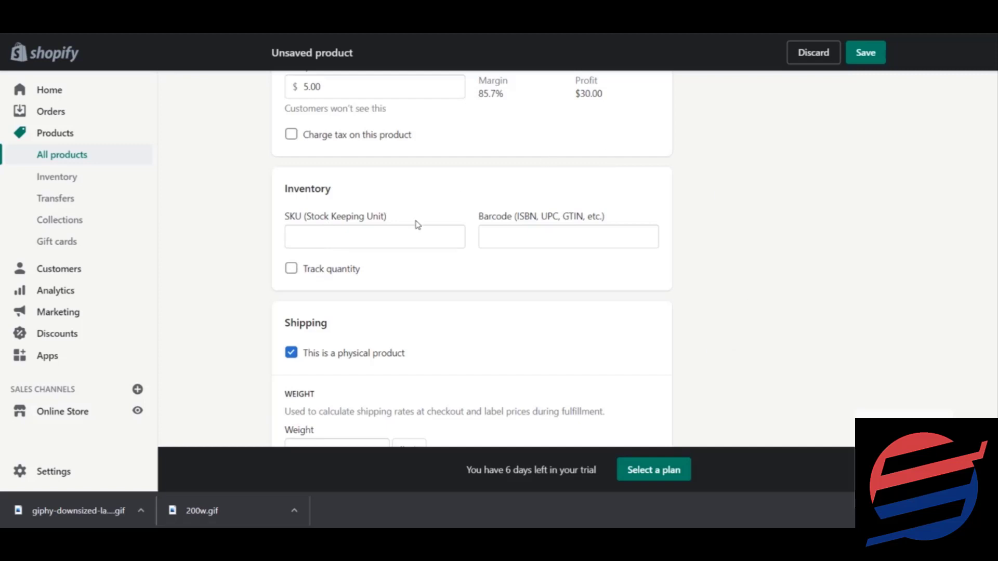
left_click(347, 274)
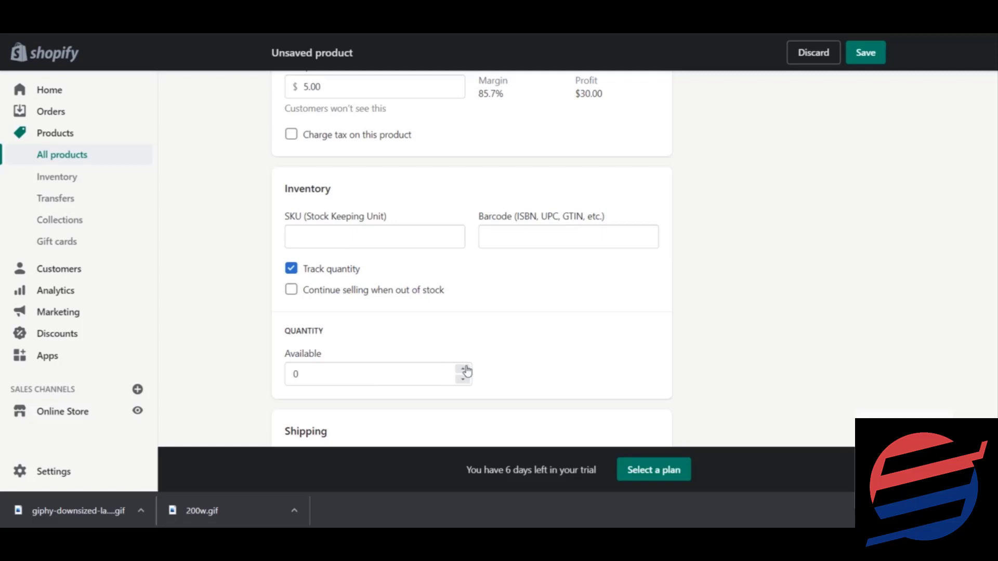
left_click(308, 270)
scroll(471, 259, "down", 2)
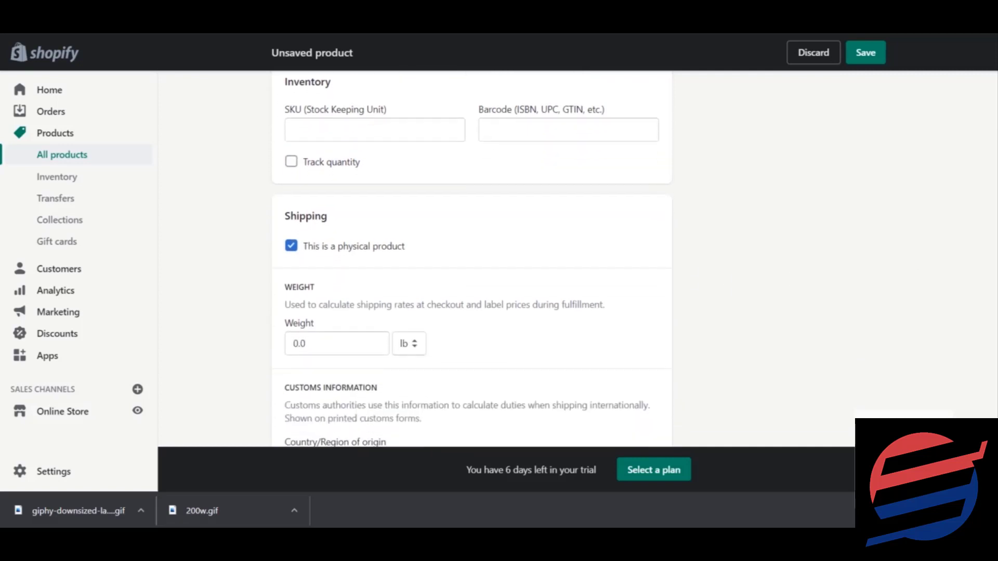
- Set the shipping weight to 20 lb and review the search engine listing preview
left_click(344, 339)
double_click(344, 340)
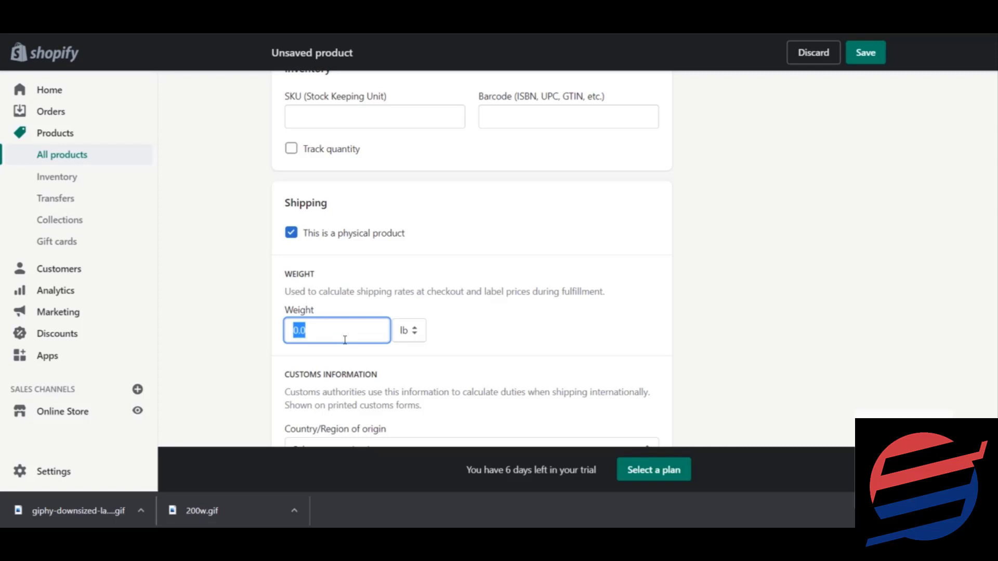
type("20")
left_click(600, 346)
scroll(979, 333, "down", 2)
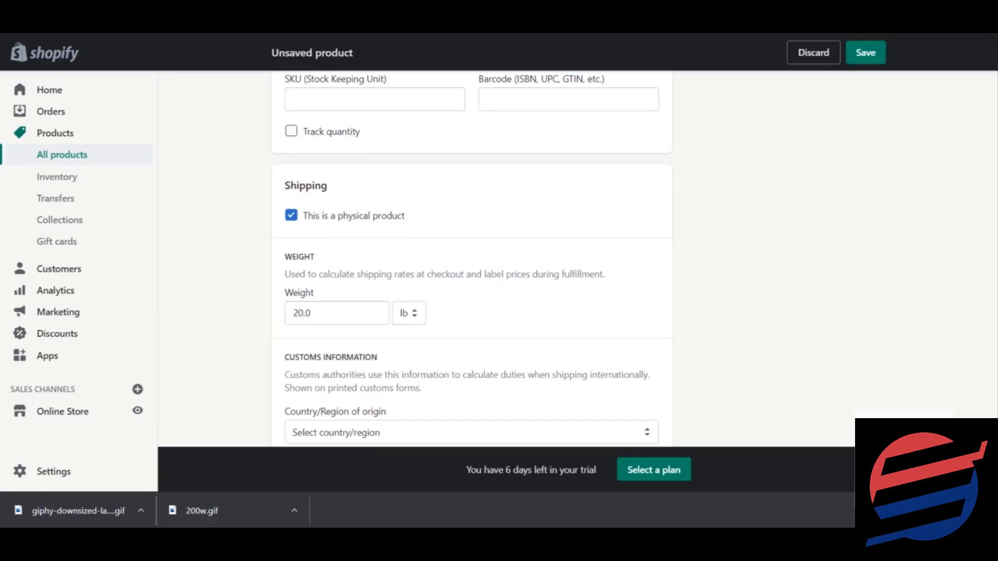
scroll(472, 258, "down", 2)
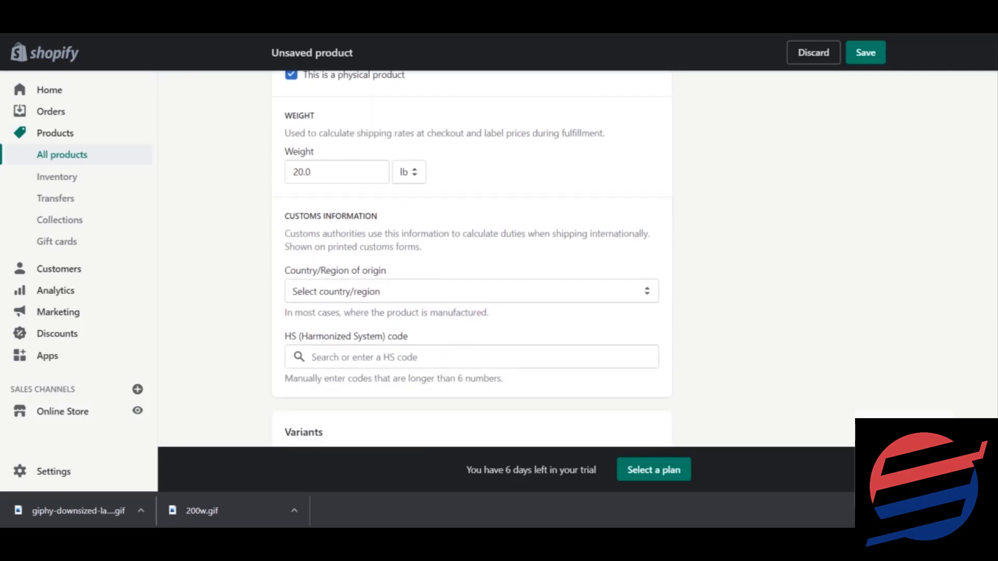
scroll(472, 258, "down", 5)
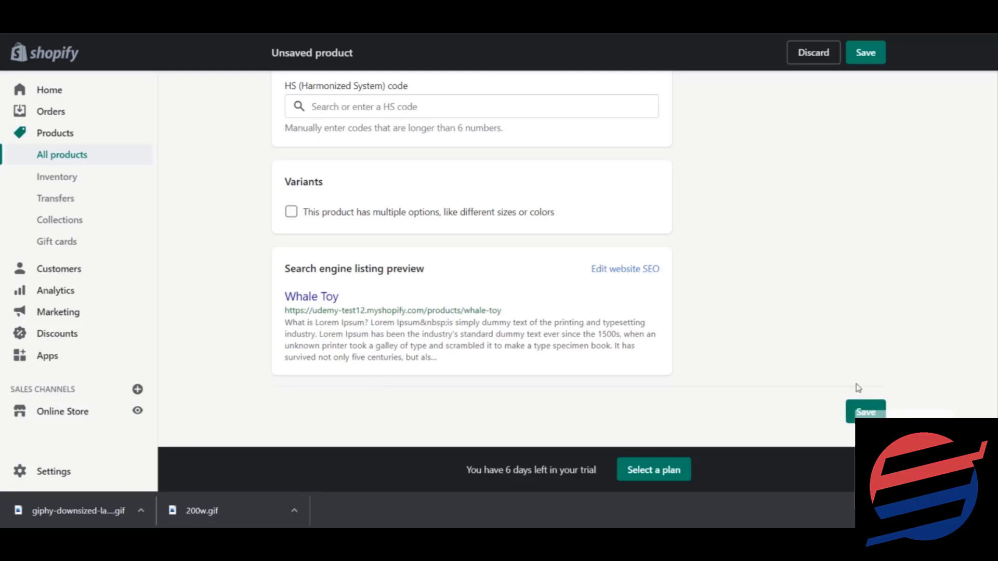
scroll(472, 260, "up", 20)
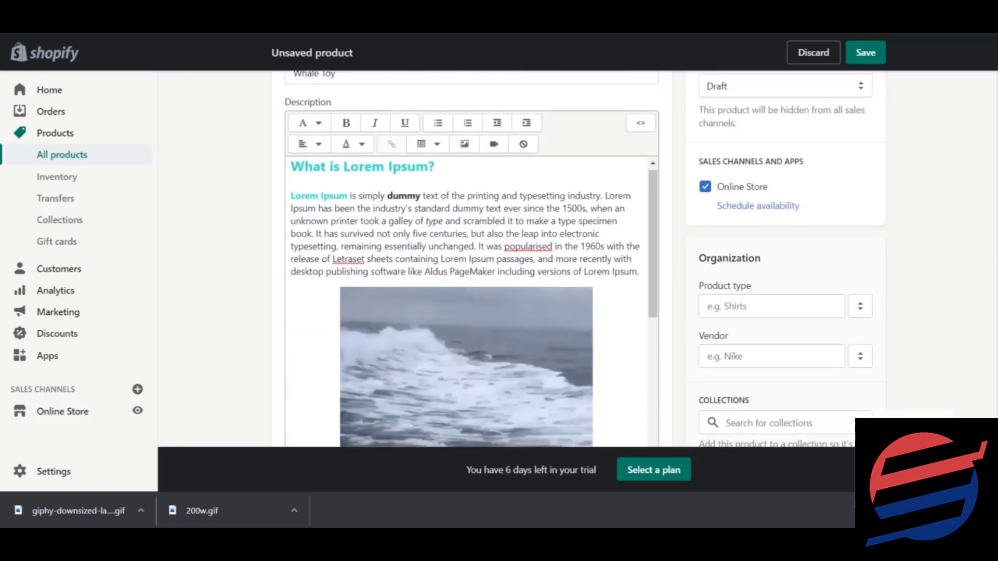
- Set the Whale Toy's product status to Active
scroll(472, 260, "up", 2)
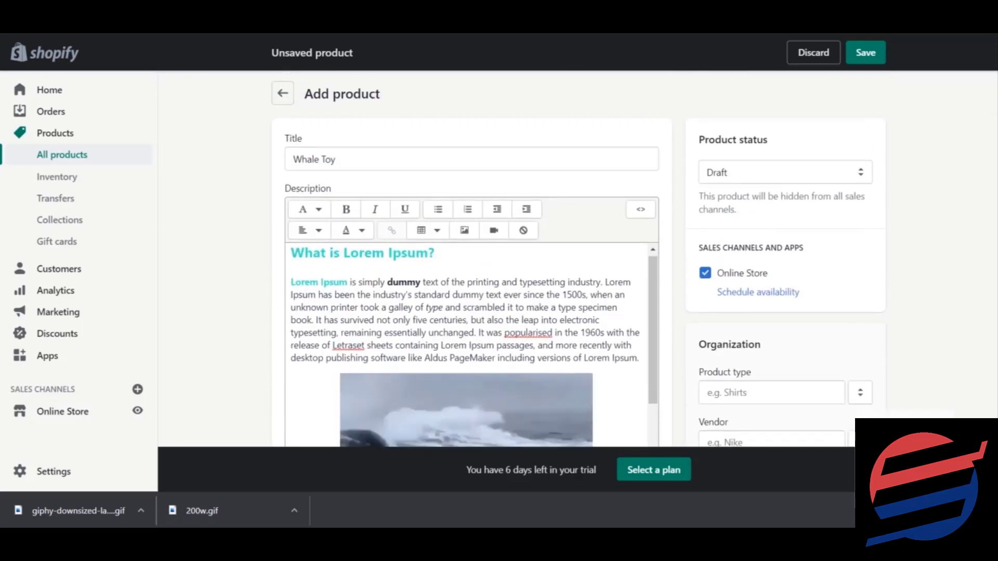
left_click(806, 176)
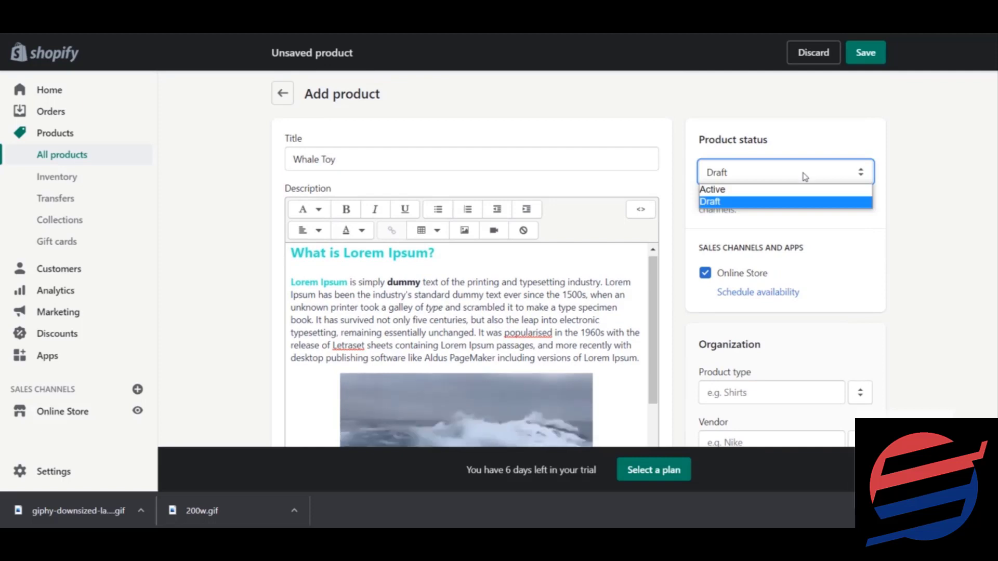
left_click(768, 188)
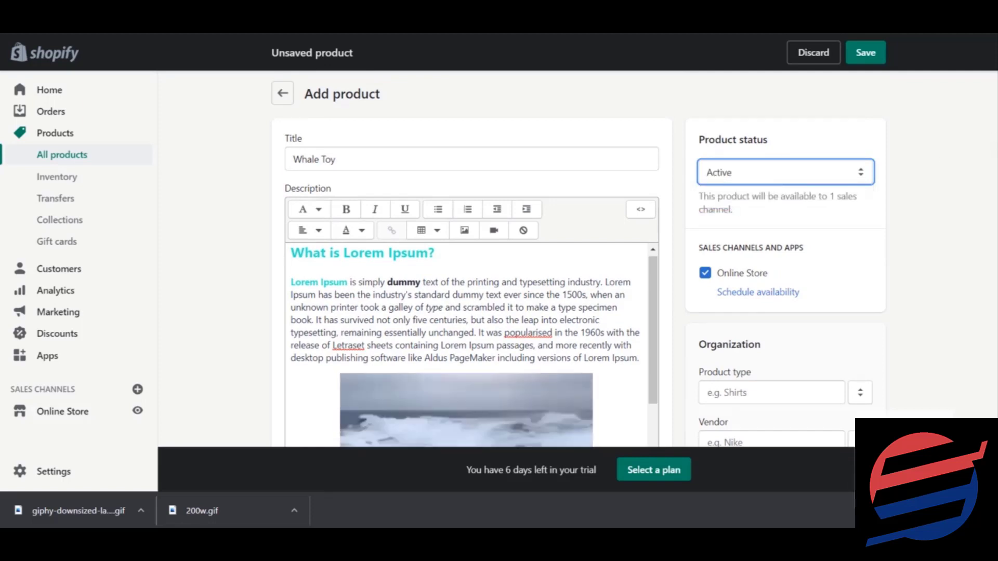
scroll(579, 259, "down", 2)
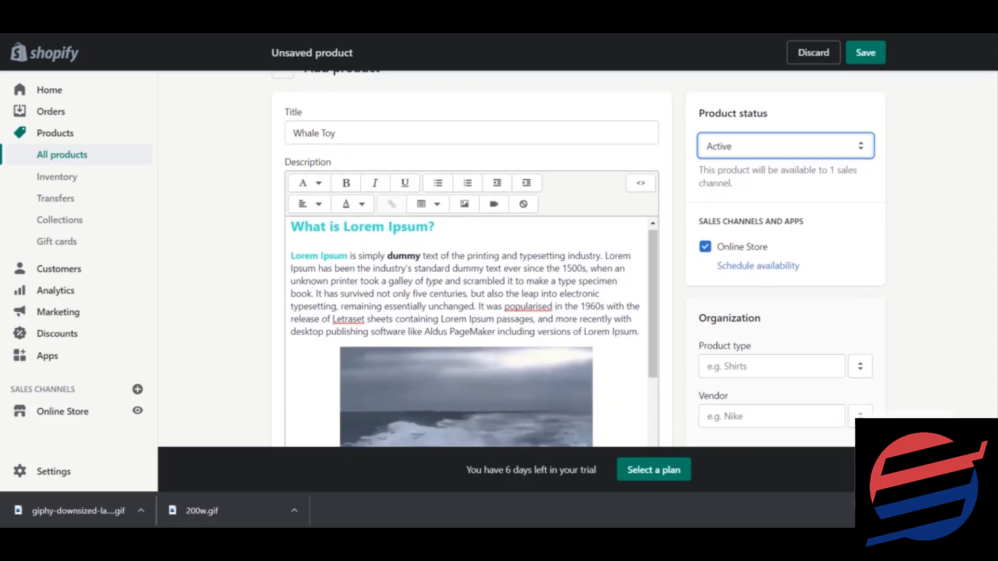
scroll(579, 259, "down", 3)
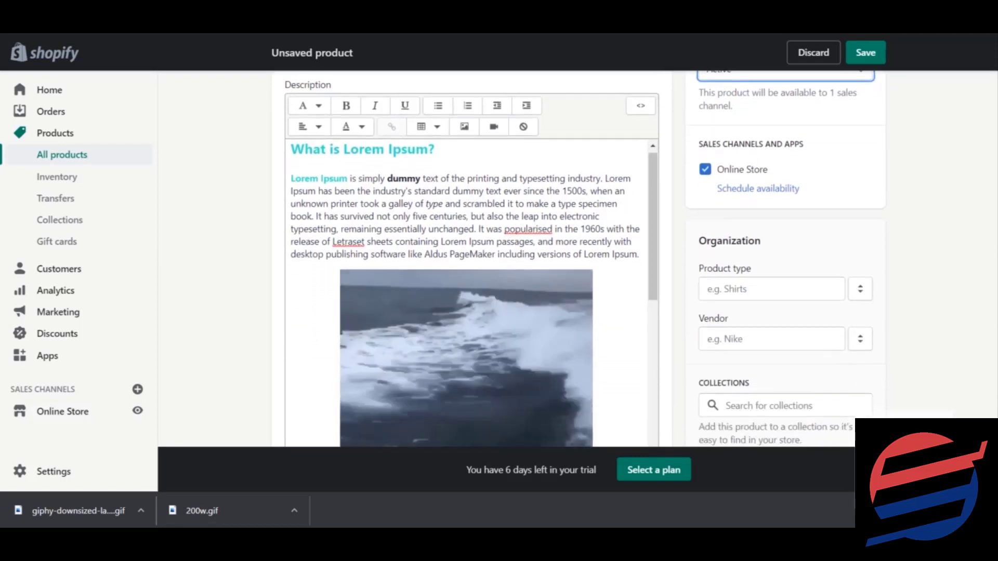
- Add 'toy' as the product type, leaving Collections unselected
left_click(753, 212)
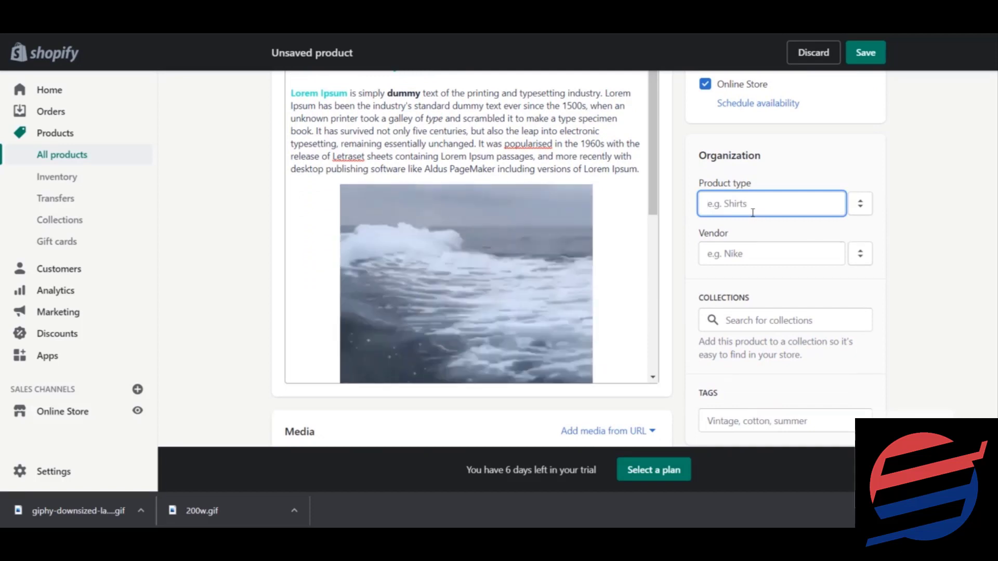
type("toy")
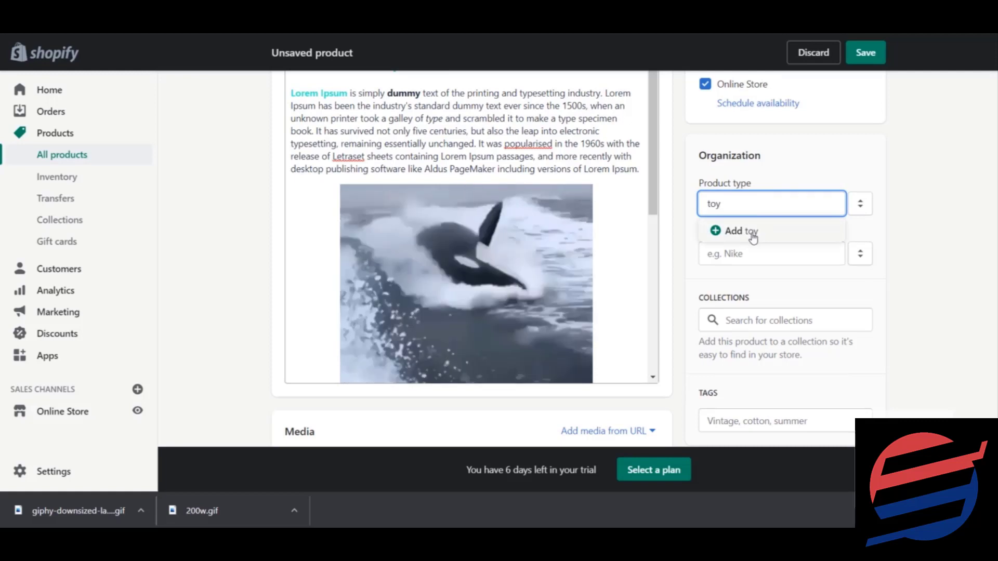
left_click(752, 232)
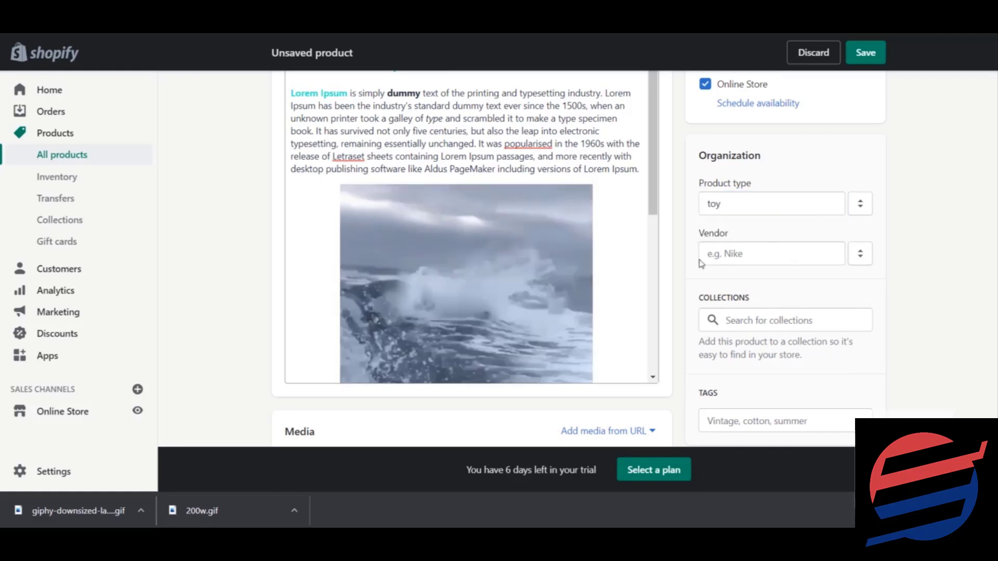
left_click(768, 329)
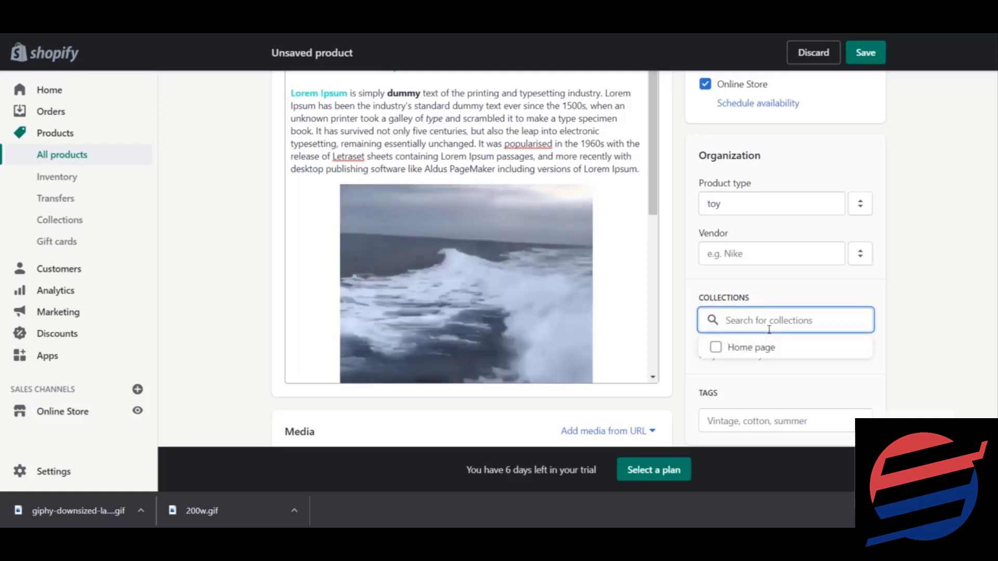
left_click(792, 298)
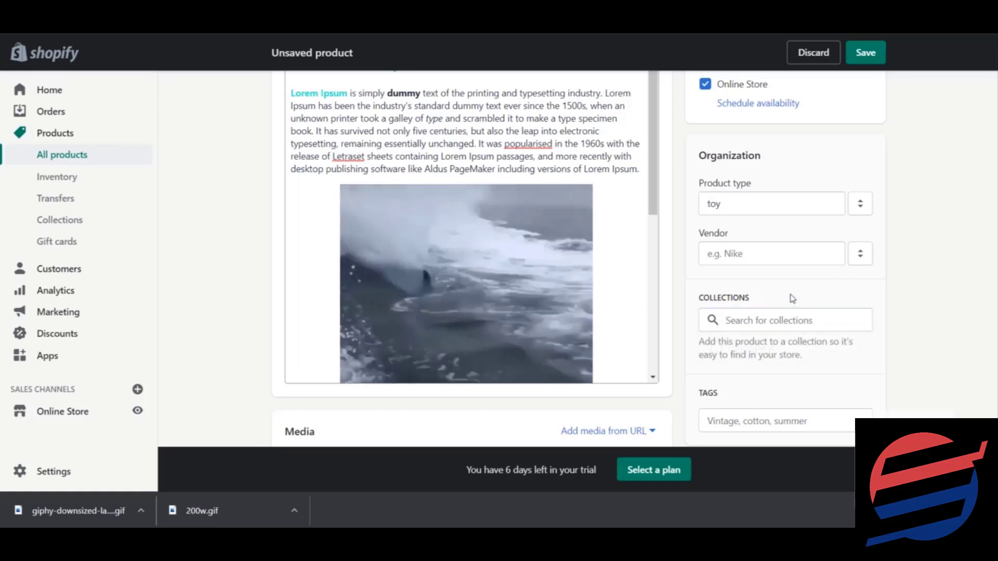
left_click(773, 197)
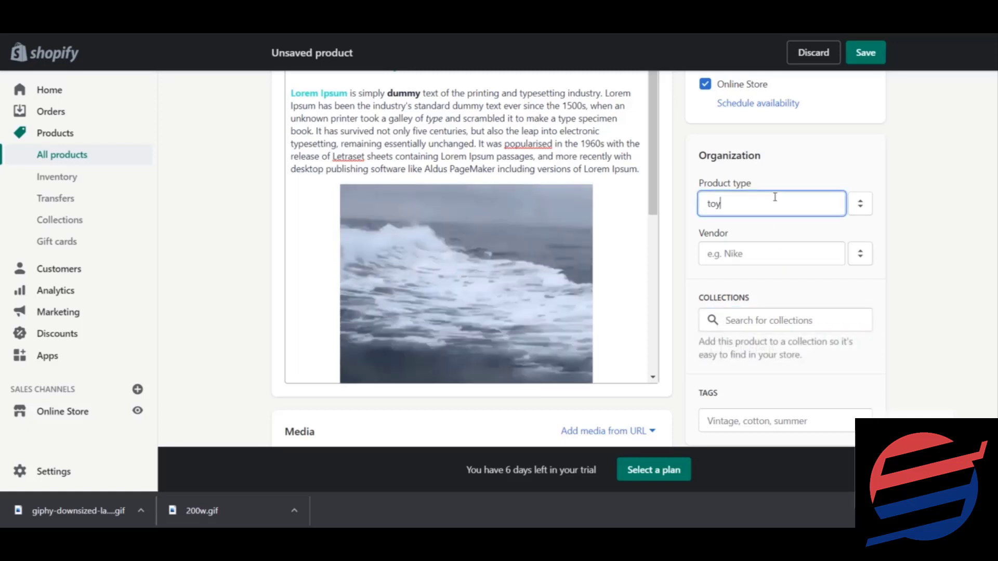
double_click(774, 198)
left_click(790, 187)
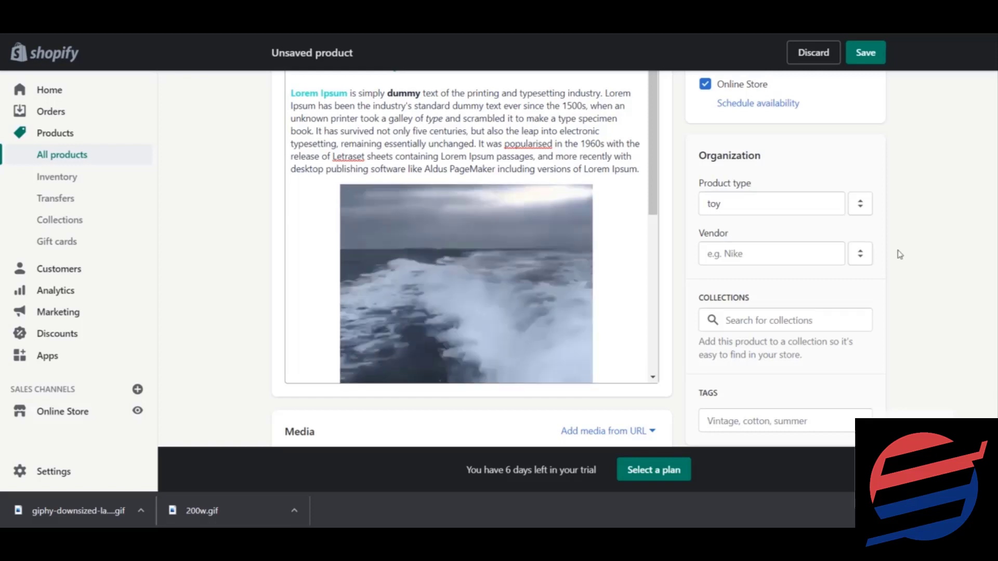
- Tag the Whale Toy product with 'whale toy' and 'toy space'
scroll(978, 214, "down", 1)
scroll(795, 239, "down", 2)
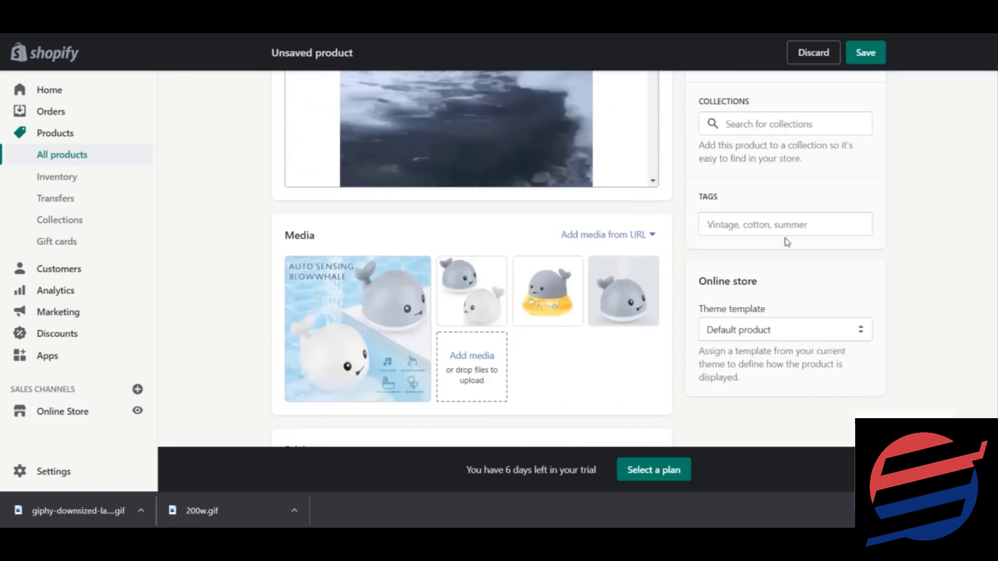
left_click(783, 231)
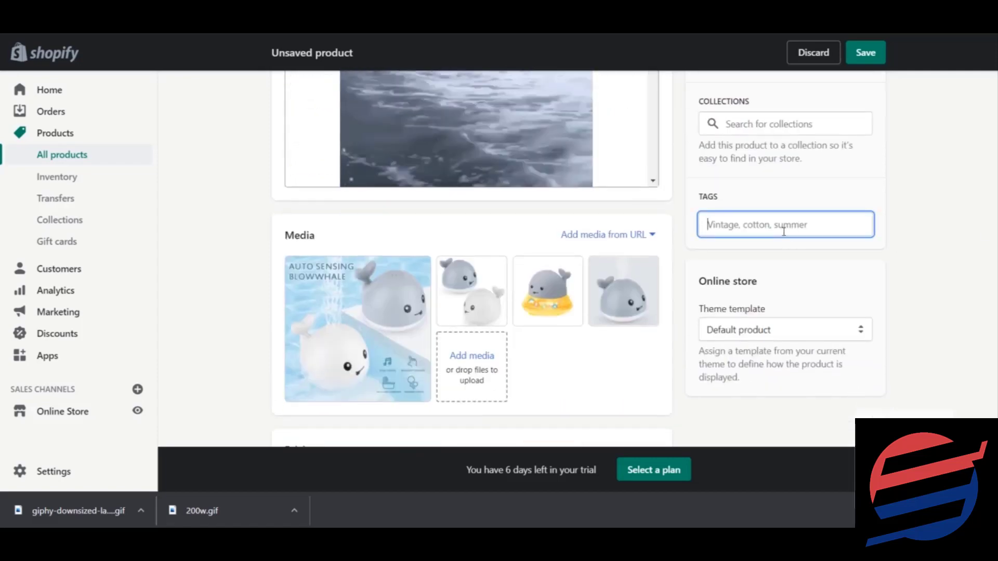
type("whale toy")
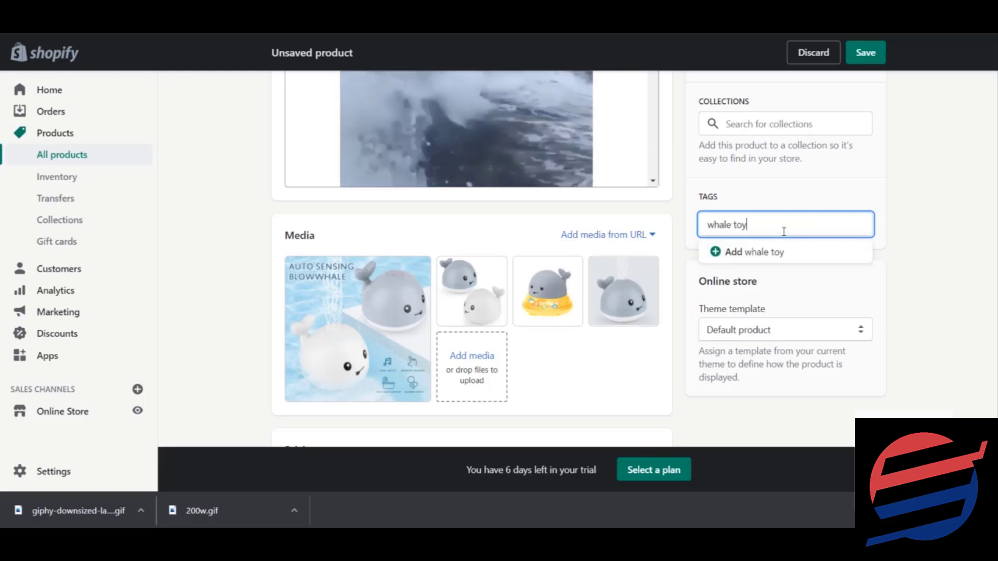
key("Return")
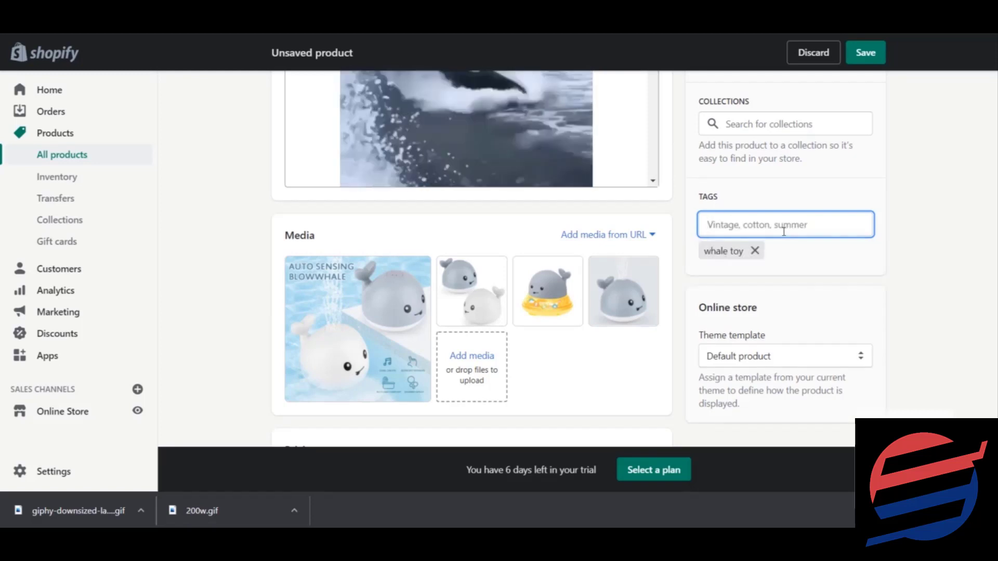
type("toy sa")
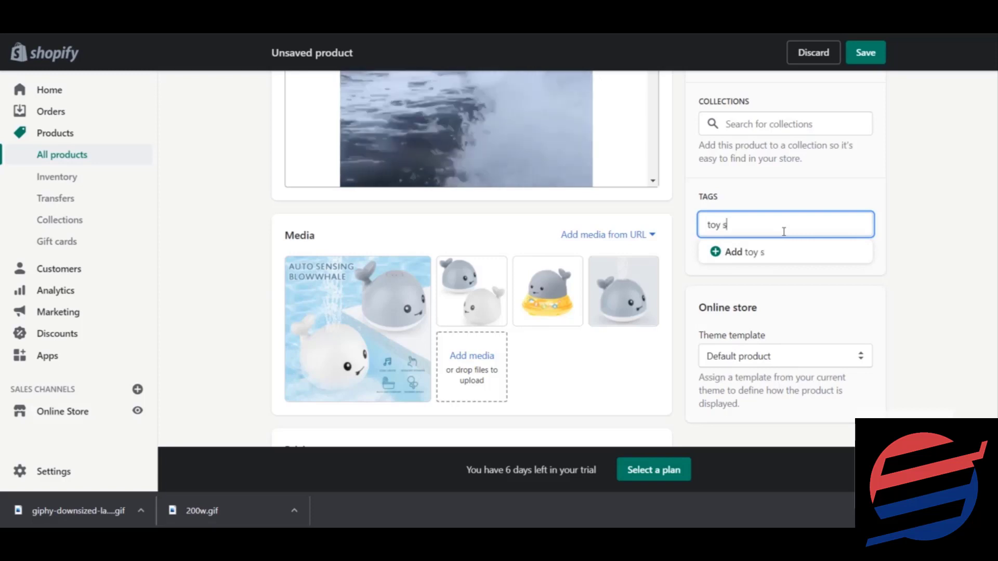
key("BackSpace")
type("pace")
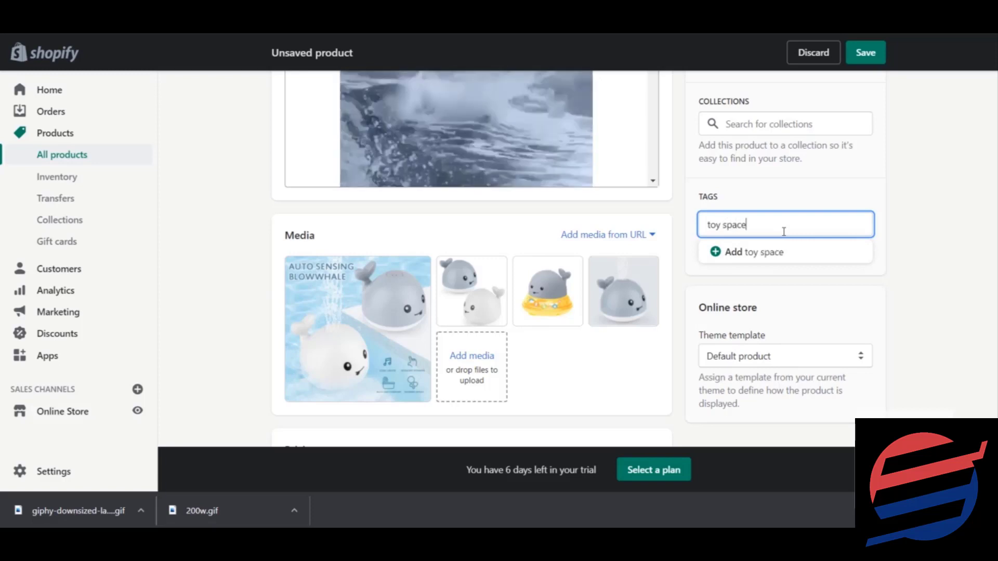
key("Return")
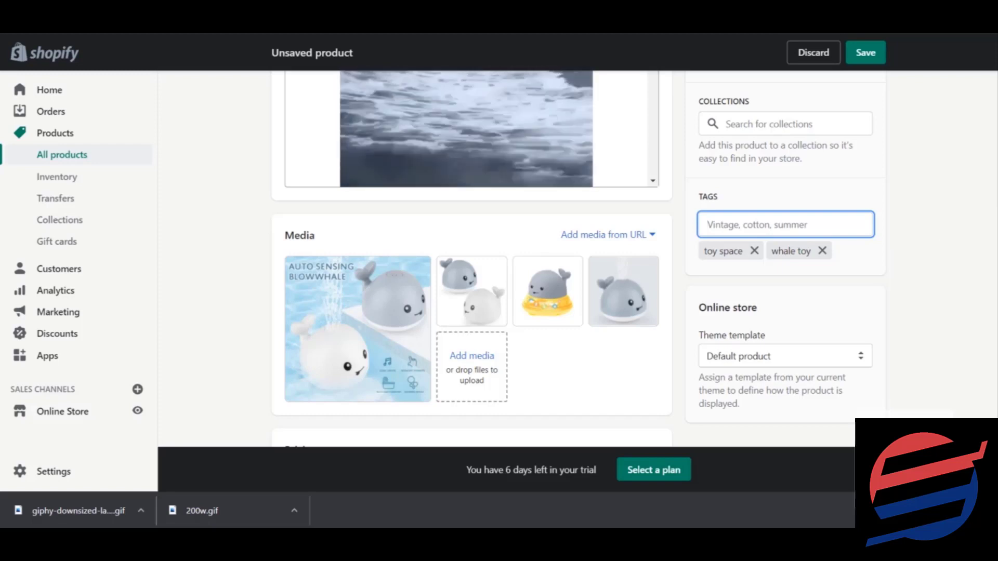
scroll(961, 218, "down", 1)
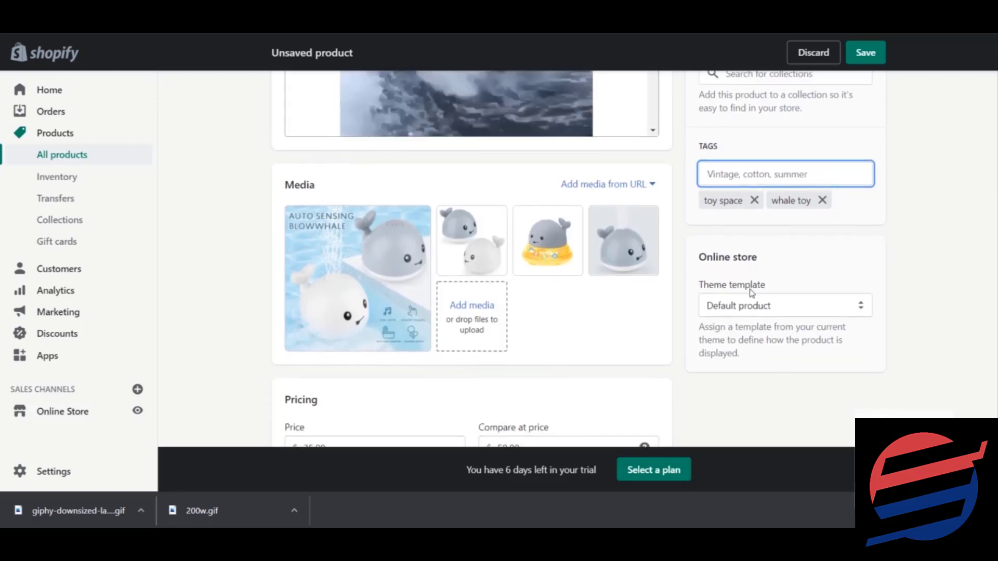
left_click(750, 307)
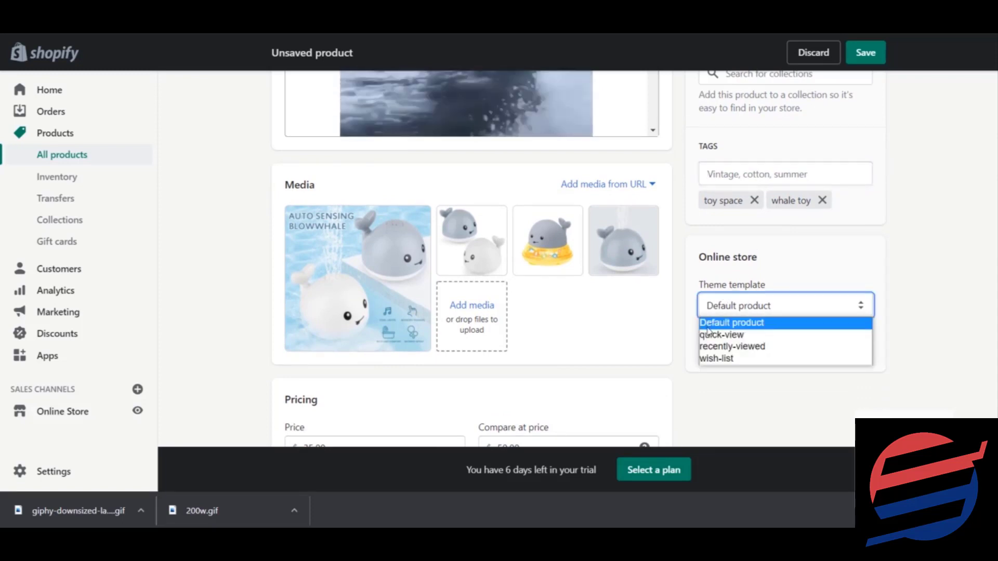
left_click(727, 321)
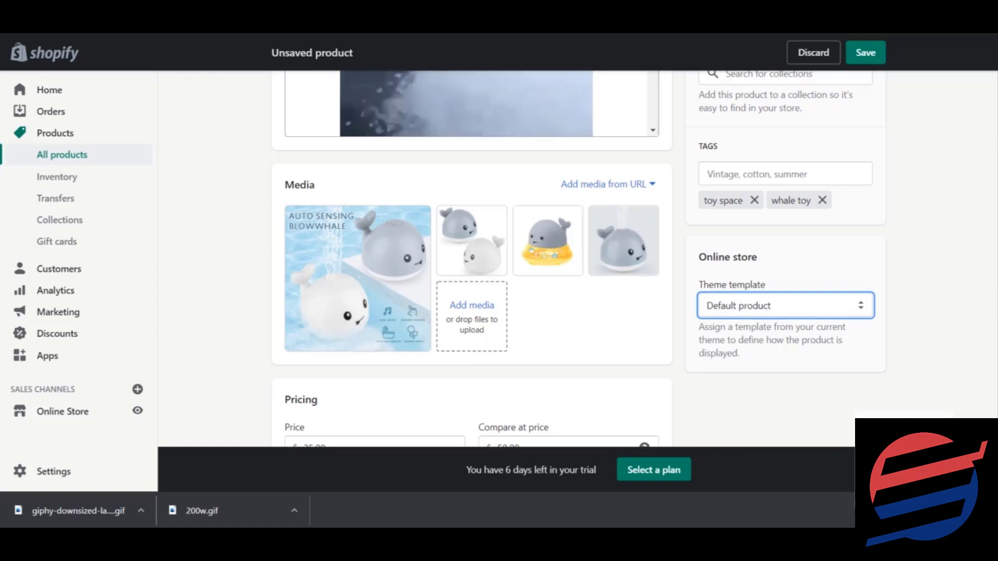
scroll(726, 318, "down", 9)
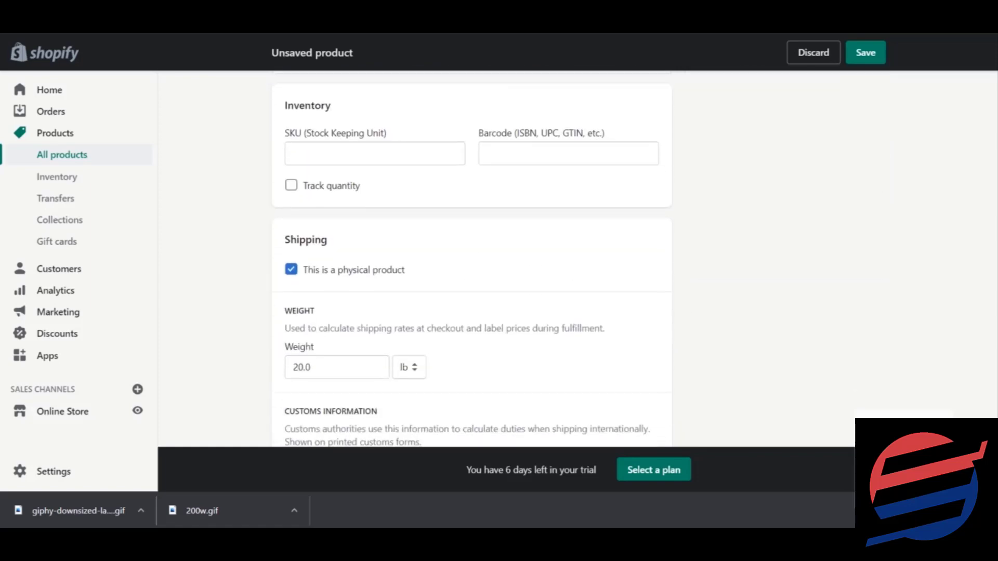
scroll(994, 79, "up", 15)
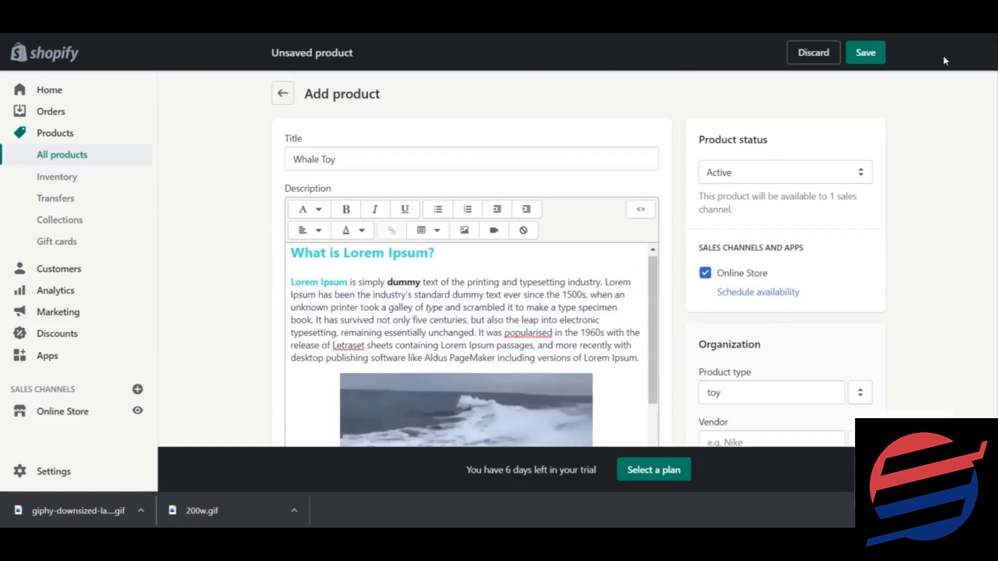